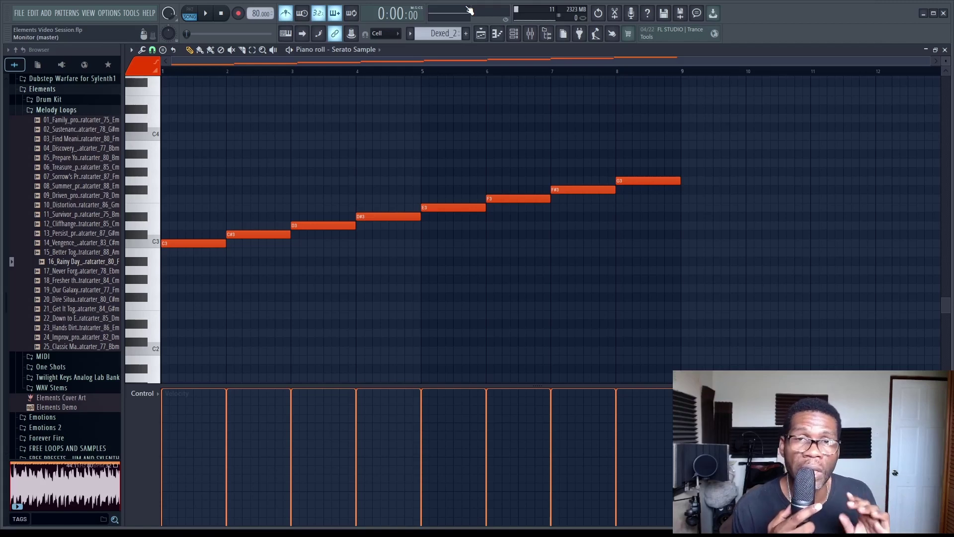
Step: Play back the ascending chop notes on Serato Sample and set the project tempo to 88 BPM
key(space)
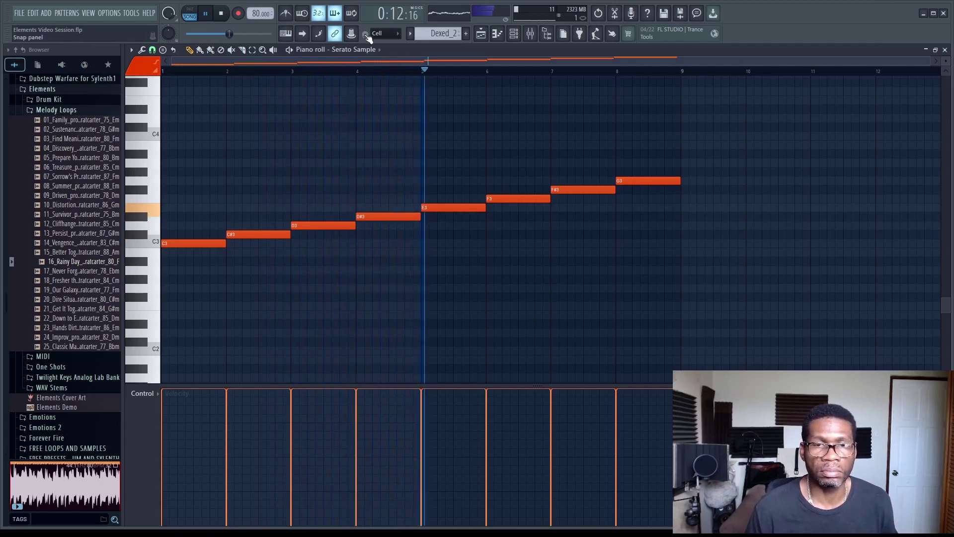
key(space)
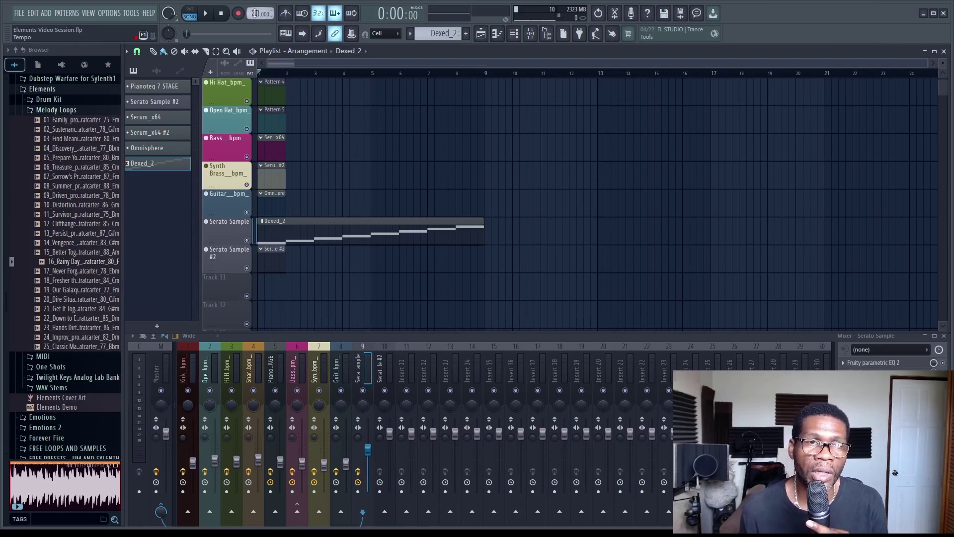
drag(255, 13, 254, 30)
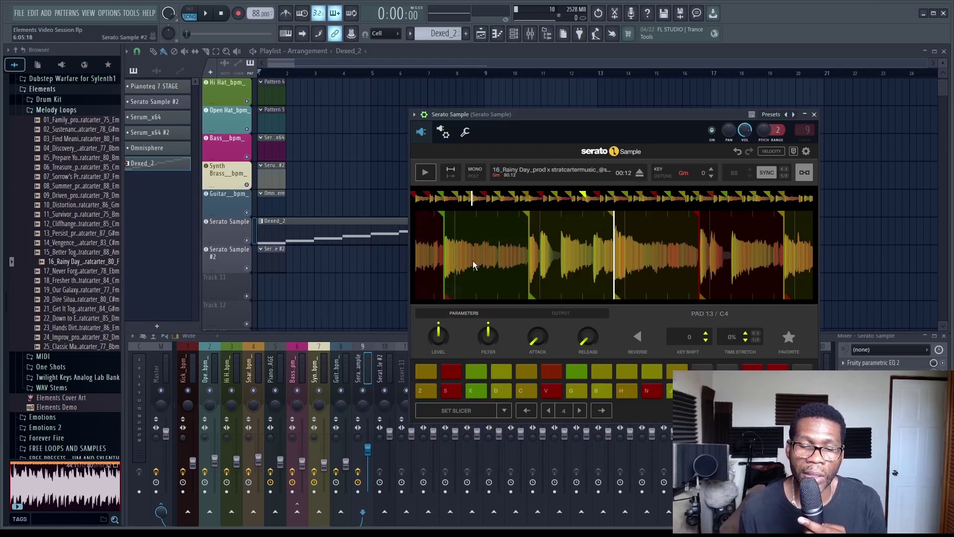
Step: Raise the Rainy Day sample's key by 4 semitones to Bm in Serato Sample and audition the result
click(711, 170)
click(710, 170)
click(710, 170)
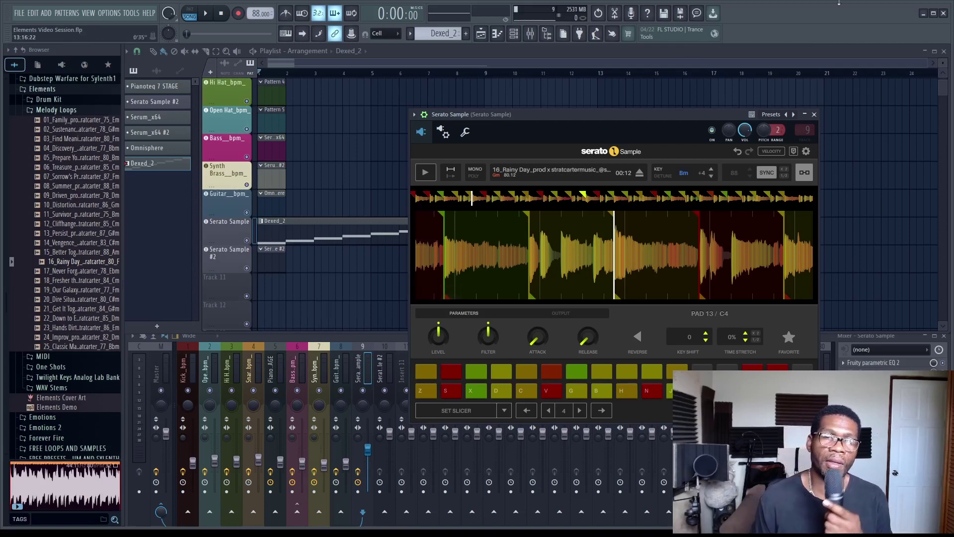
click(205, 13)
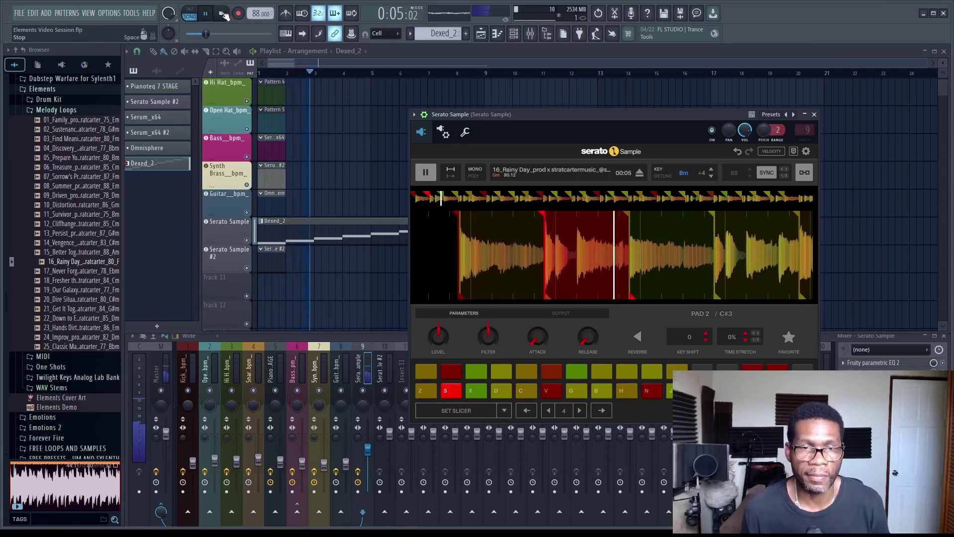
key(space)
click(379, 137)
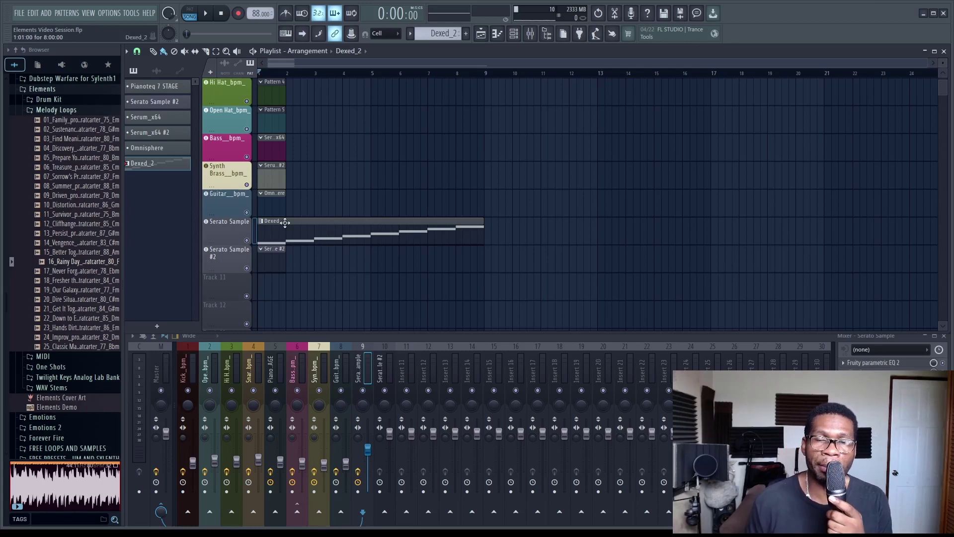
Step: Record a four-bar chop pattern into the piano roll of the Serato Sample #2 track
click(213, 266)
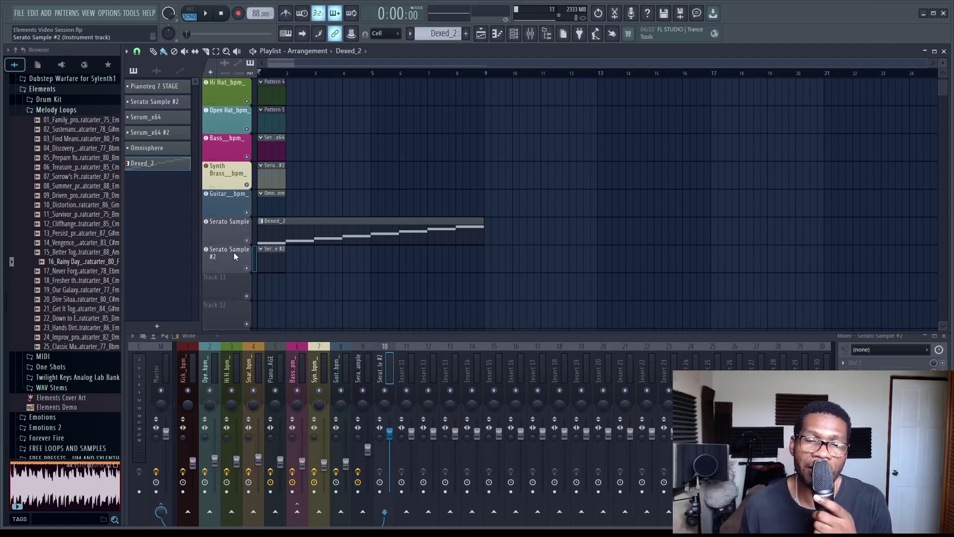
key(space)
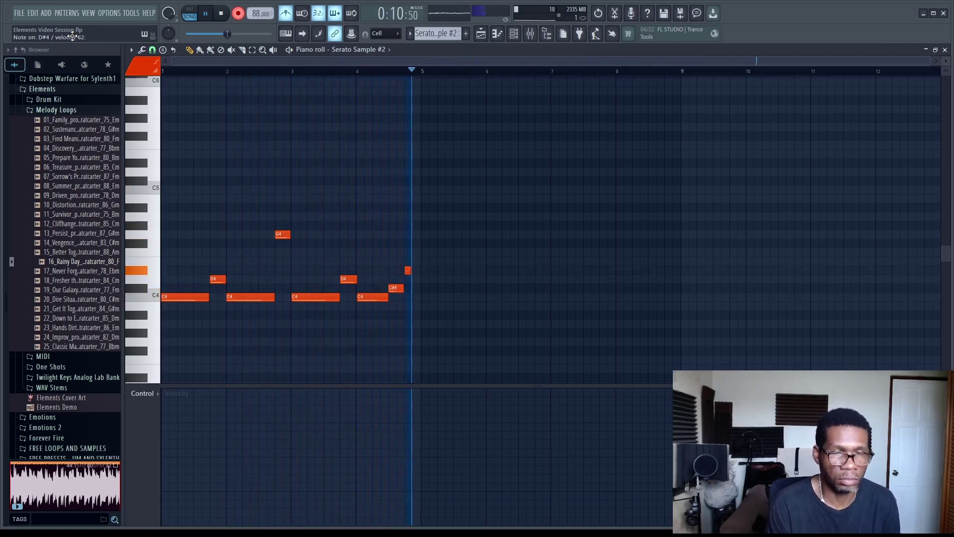
key(space)
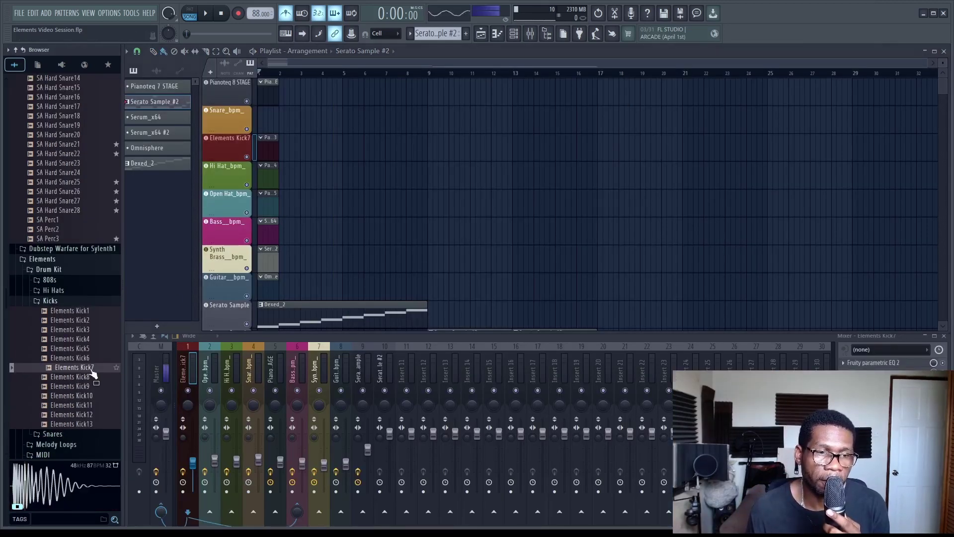
Step: Audition Elements Kick7 and check it in the kick track's sampler
click(89, 369)
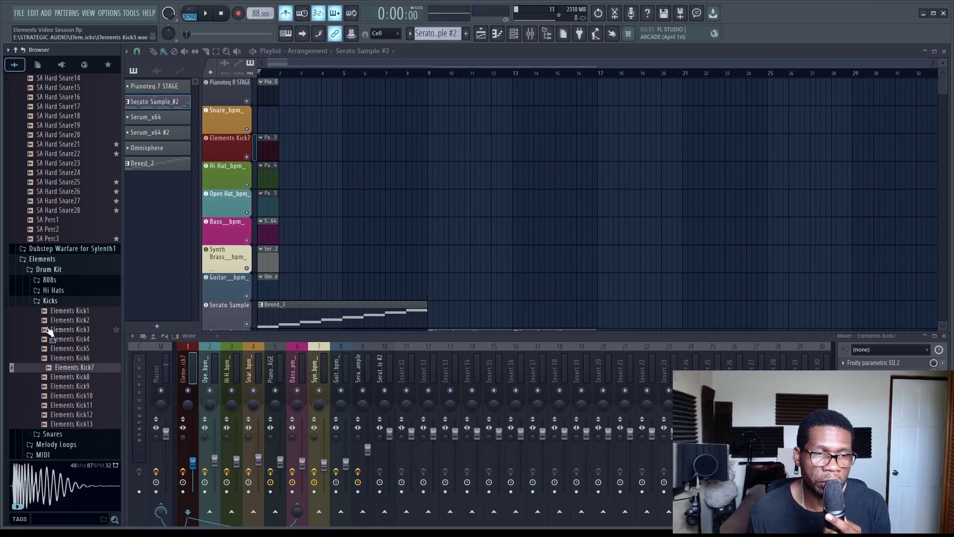
click(228, 149)
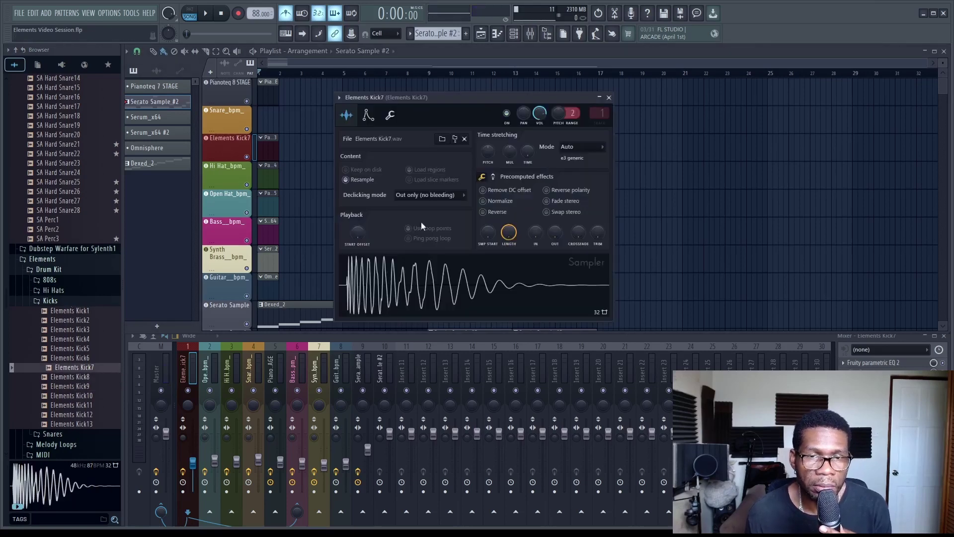
click(50, 301)
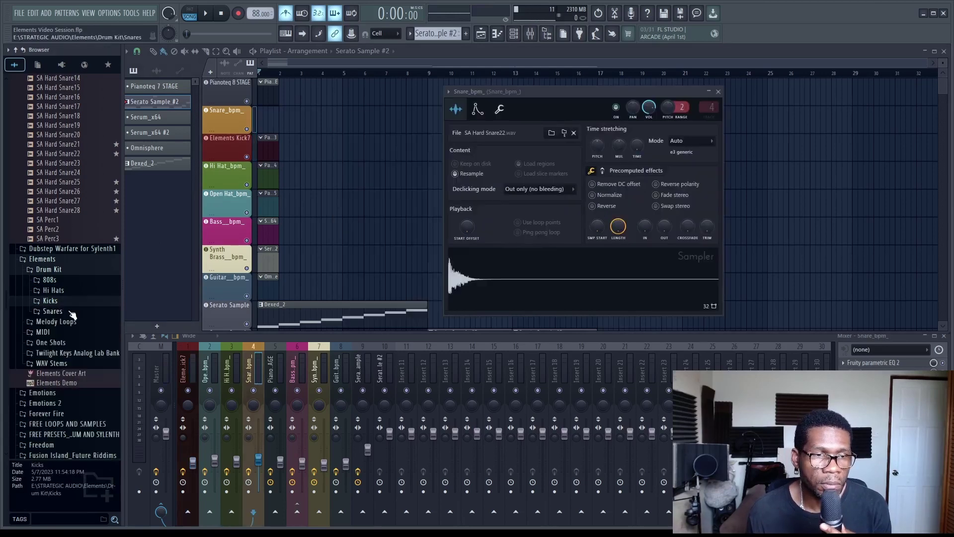
Step: Audition the snares in the Elements drum kit and load Elements Snare7 onto the snare track
click(71, 312)
click(69, 406)
click(91, 422)
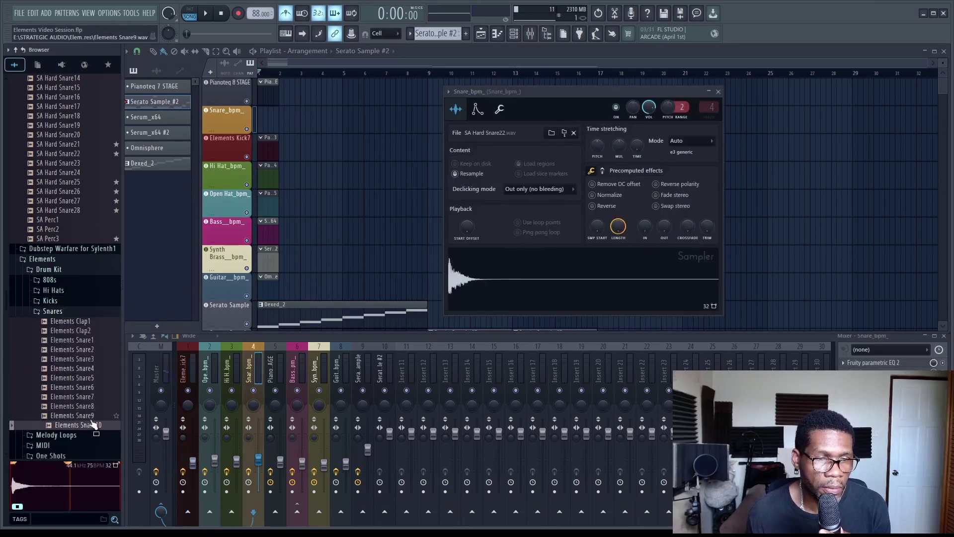
click(92, 415)
click(93, 406)
click(93, 397)
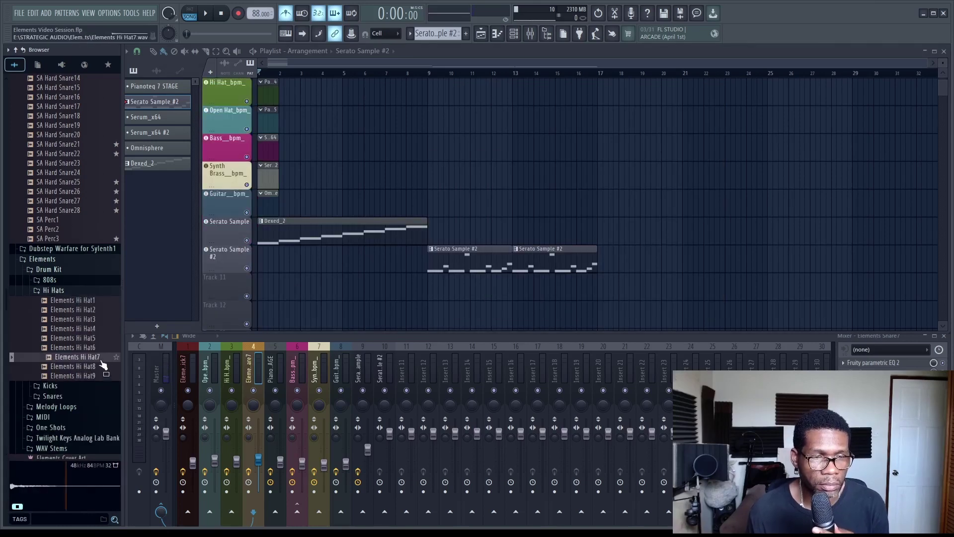
Step: Audition Elements Hi Hat8 and Elements Hi Hat9, and load Hi Hat9 onto the hi-hat track
click(101, 367)
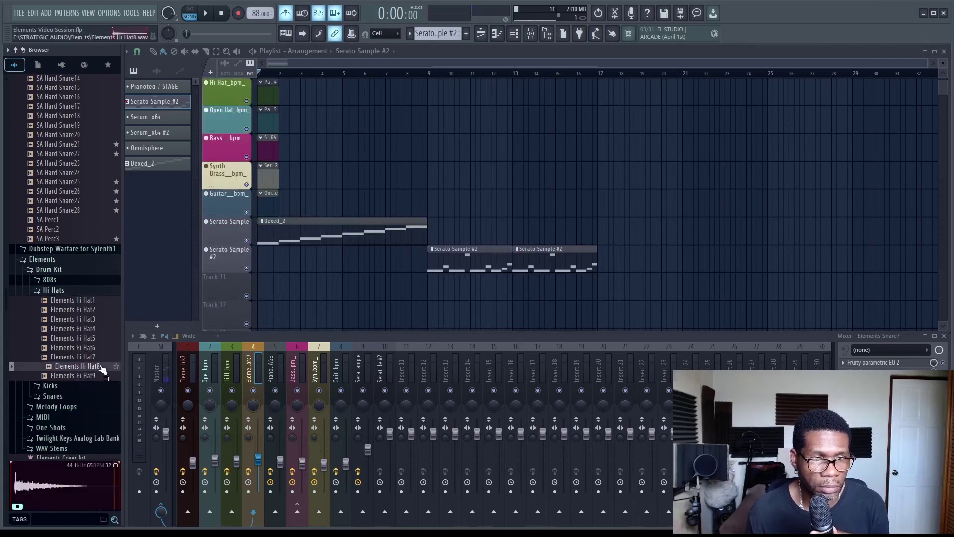
click(98, 376)
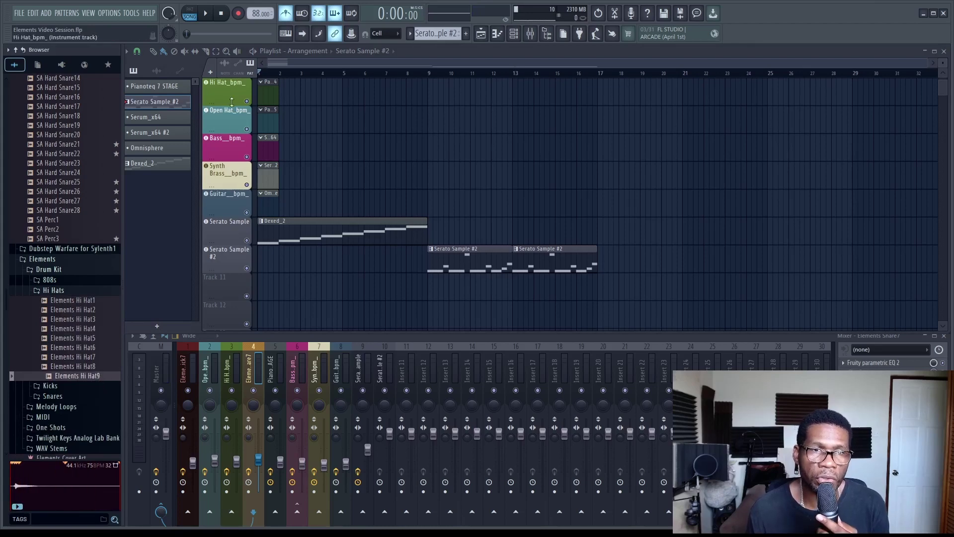
scroll(232, 101, up, 2)
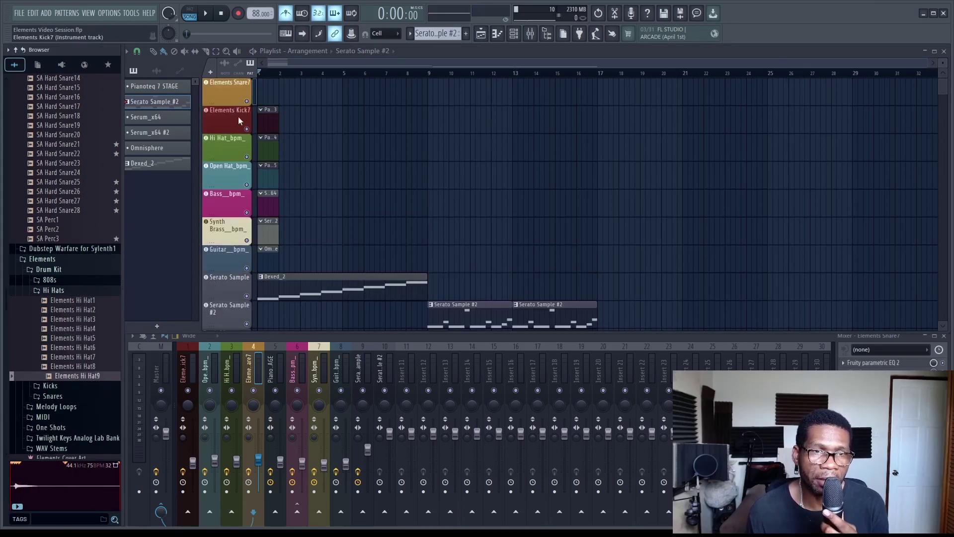
Step: Create a snare pattern on the Elements Snare7 track with C5 notes on beats 2 and 4 of bars 1 and 2
double_click(315, 100)
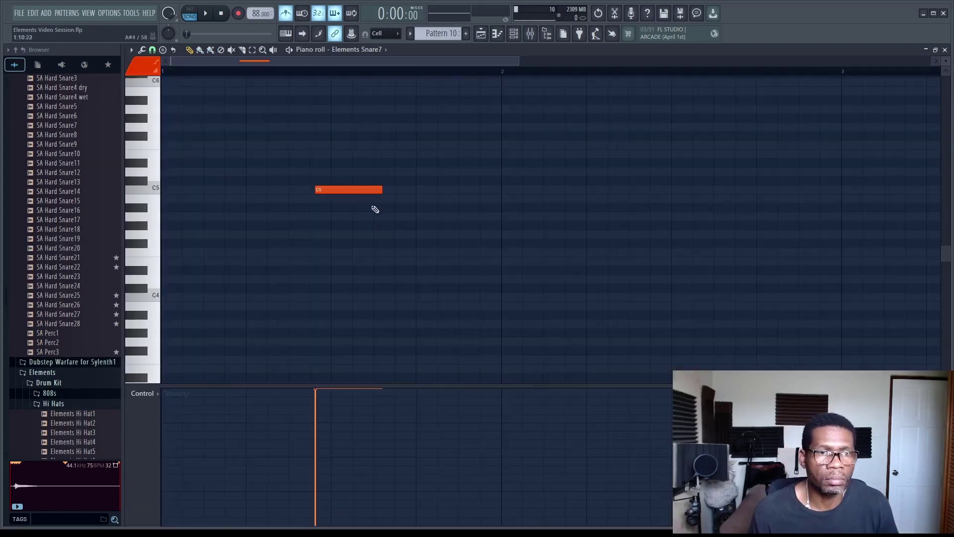
drag(343, 189, 275, 190)
key(space)
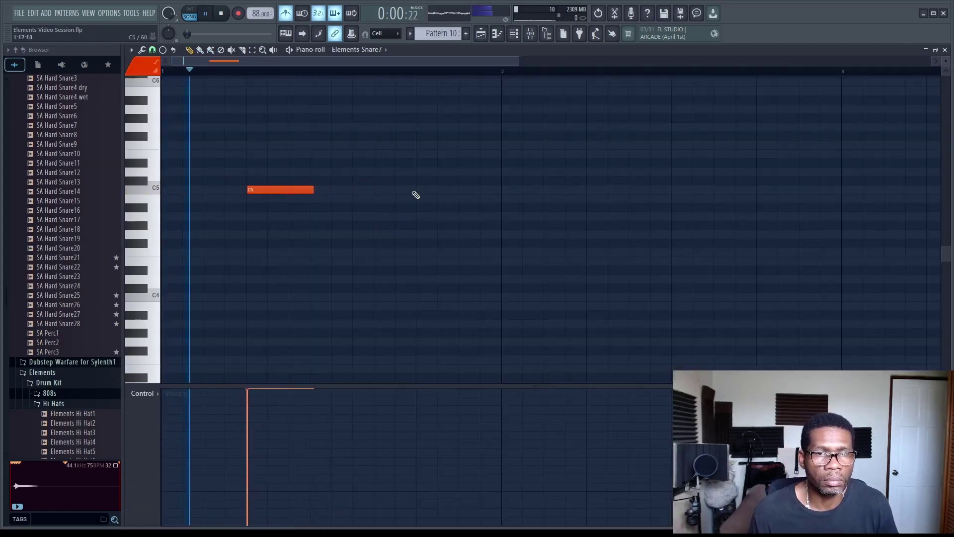
click(420, 189)
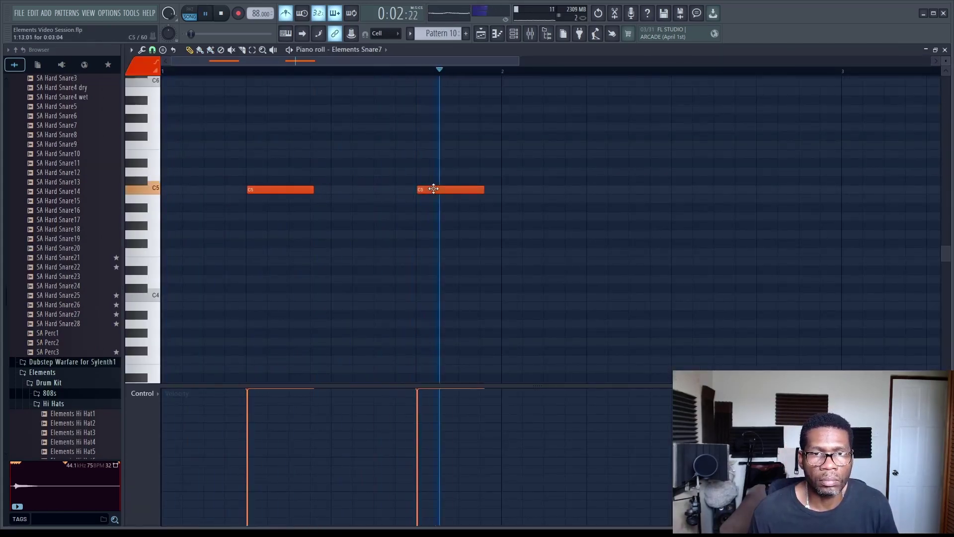
click(590, 189)
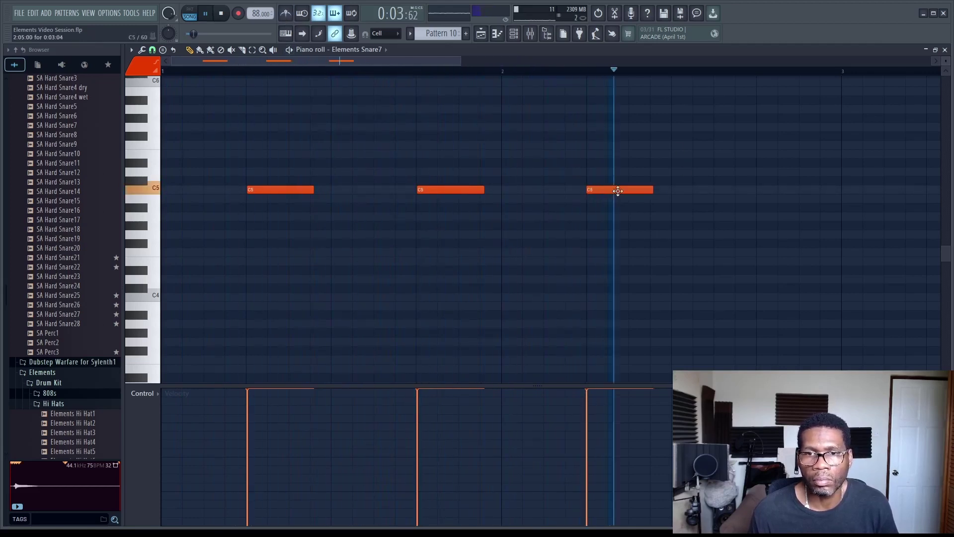
click(773, 191)
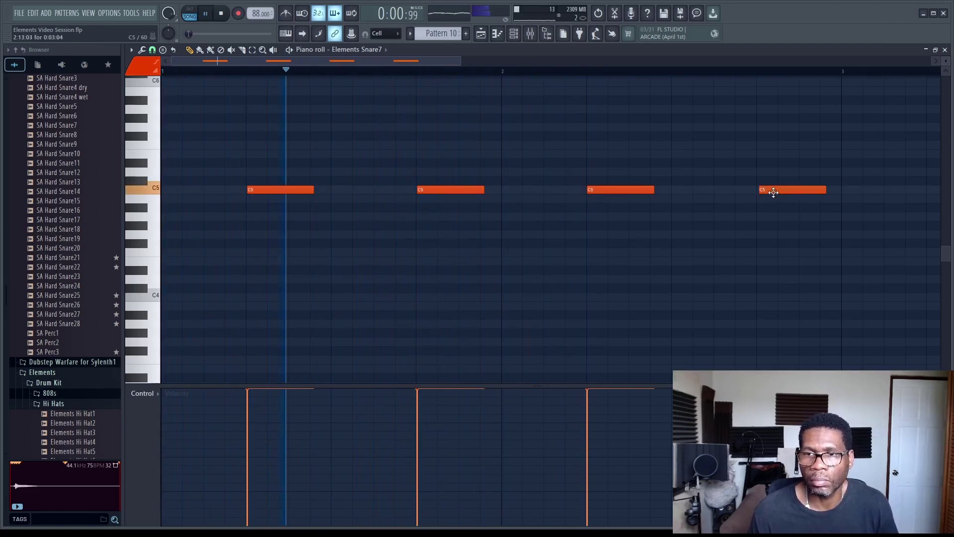
Step: Delete the extra short snare note before beat 4 of bar 2 and duplicate the two-bar pattern into bars 3 and 4
scroll(622, 278, down, 2)
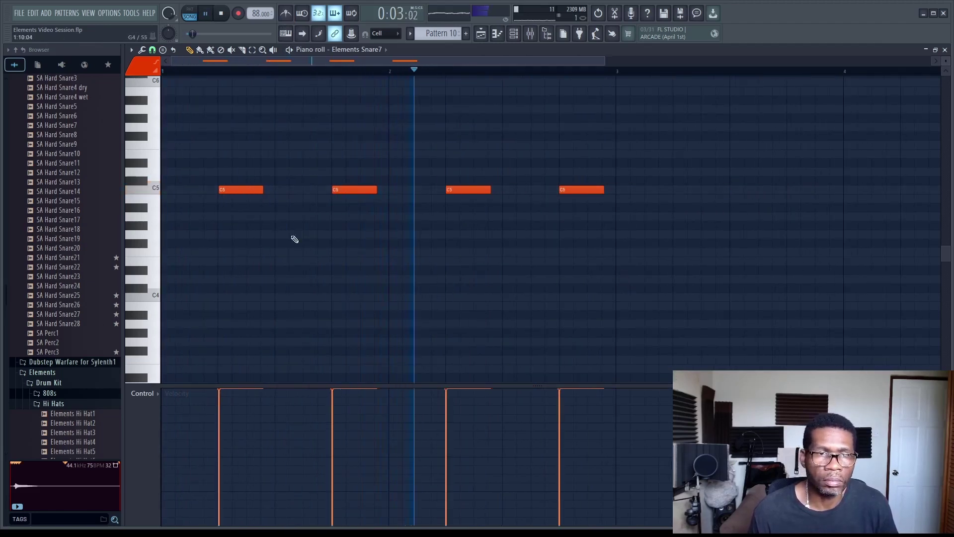
scroll(294, 239, up, 3)
scroll(518, 207, down, 4)
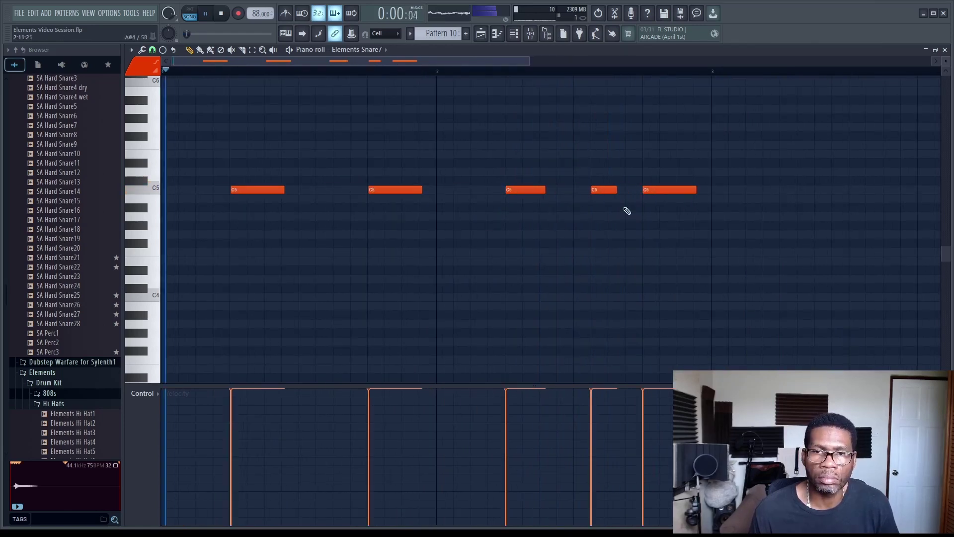
right_click(604, 189)
drag(772, 256, 180, 126)
drag(245, 192, 797, 215)
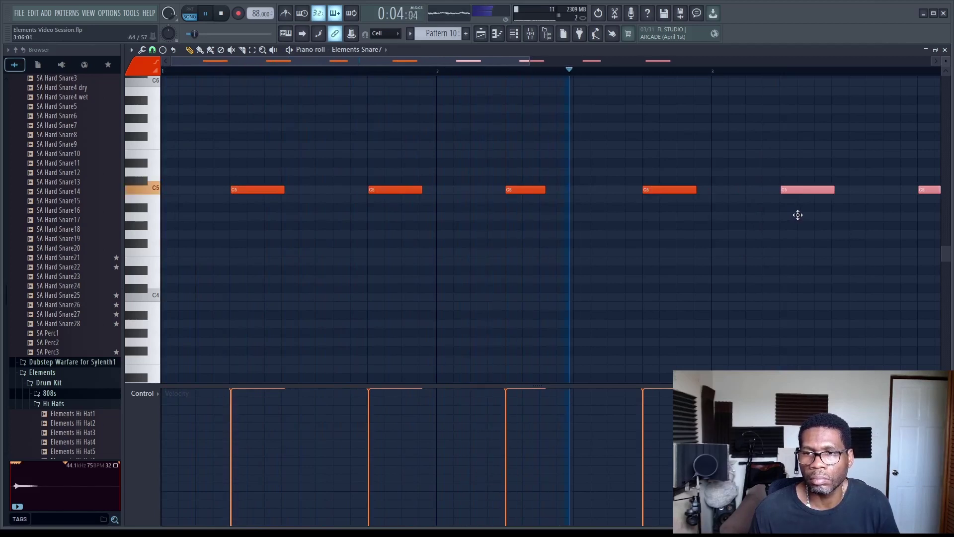
Step: Shorten the snare note on beat 2 of bar 4 and add an extra short C5 hit just before beat 3
scroll(797, 216, up, 3)
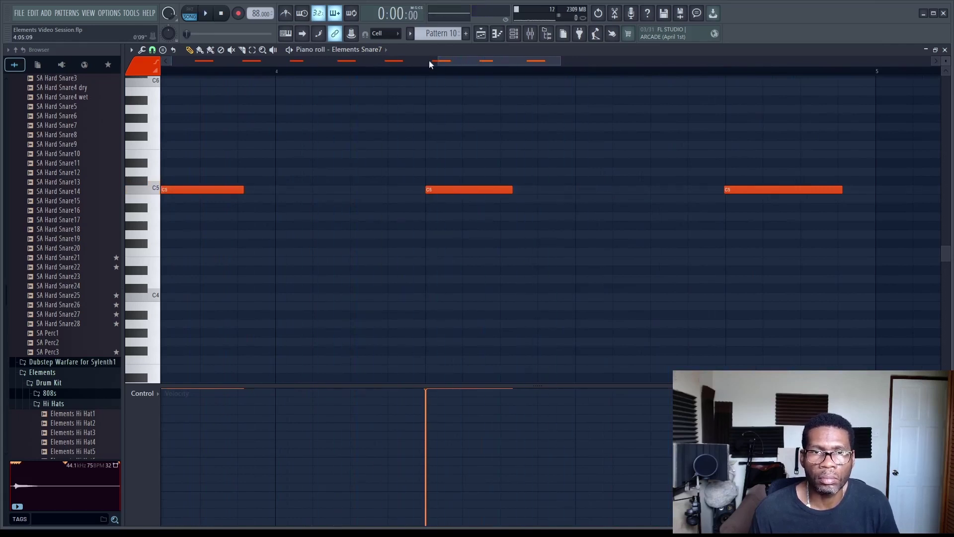
drag(513, 189, 477, 189)
key(space)
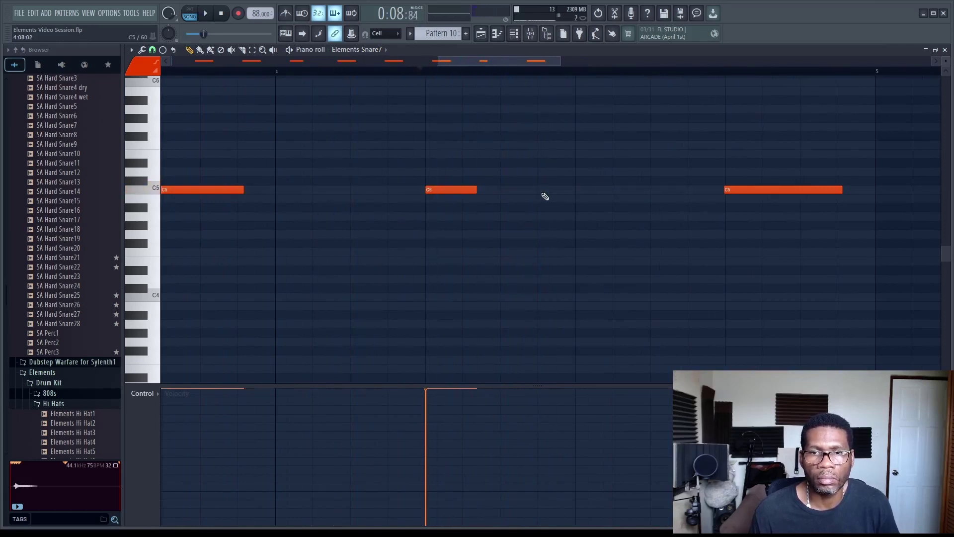
key(space)
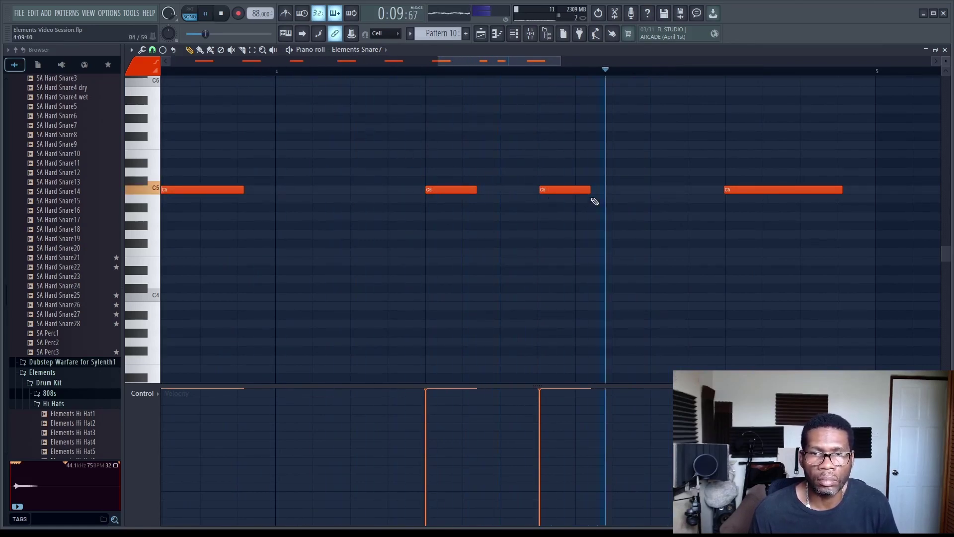
drag(588, 189, 584, 189)
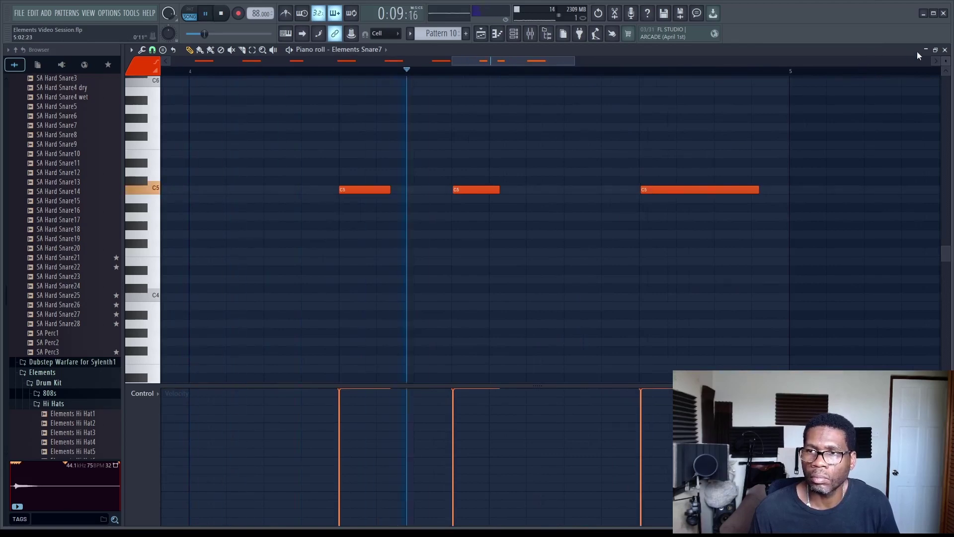
Step: Place a second Pattern 10 clip at bar 5 on the Elements Snare7 track in the Playlist
key(F7)
click(400, 129)
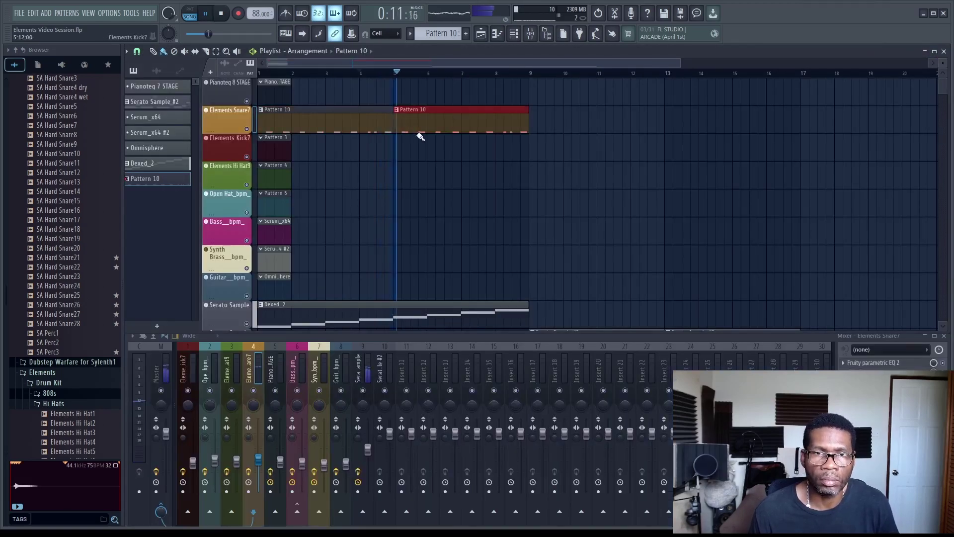
scroll(547, 169, down, 2)
scroll(543, 175, down, 4)
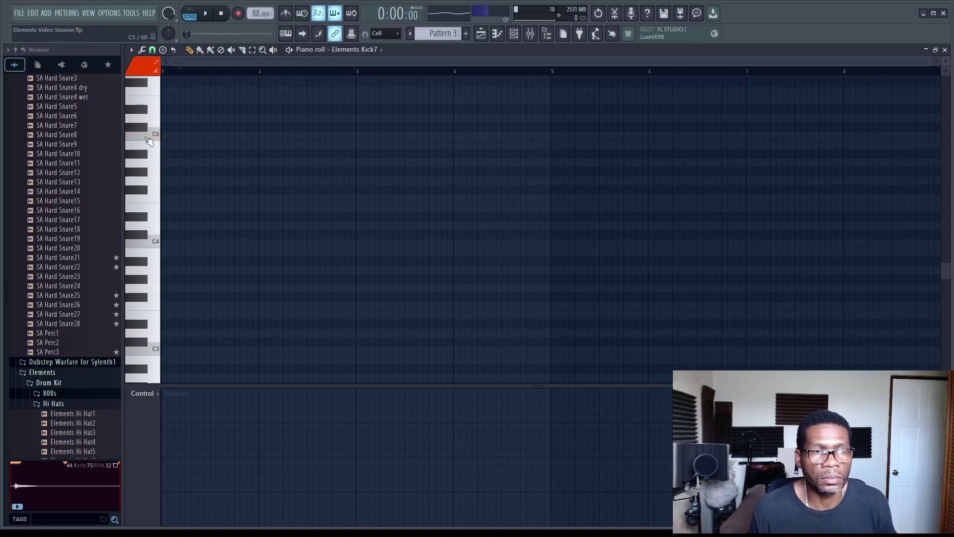
Step: Place C5 kick notes at steps 1 and 11 of bar 1 on Elements Kick7 in Pattern 3, nudging the second slightly earlier
key(space)
key(space)
scroll(210, 79, up, 2)
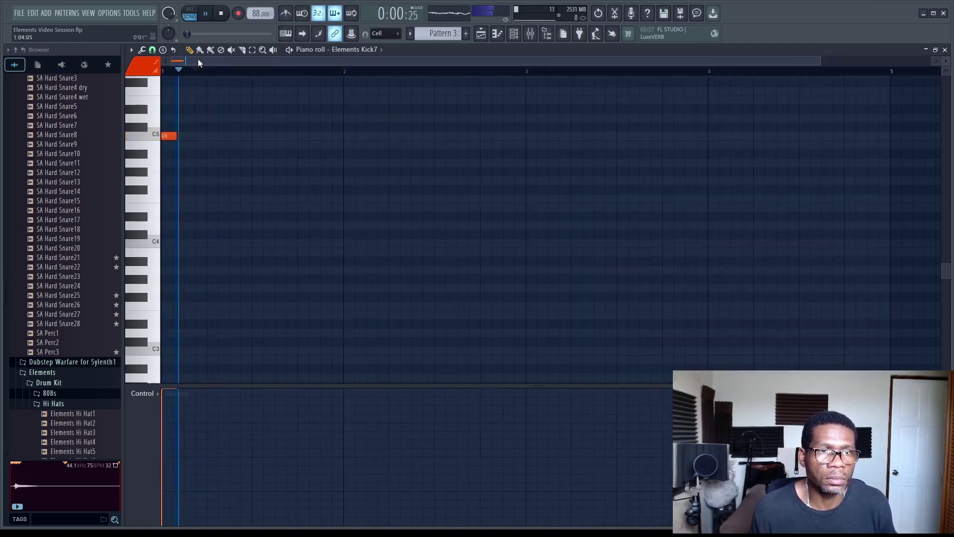
key(space)
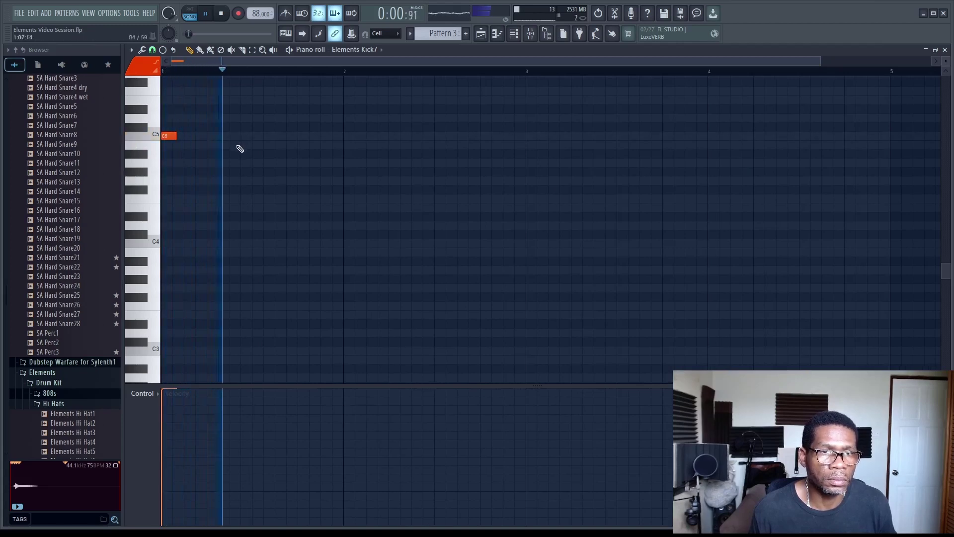
key(space)
scroll(293, 153, up, 2)
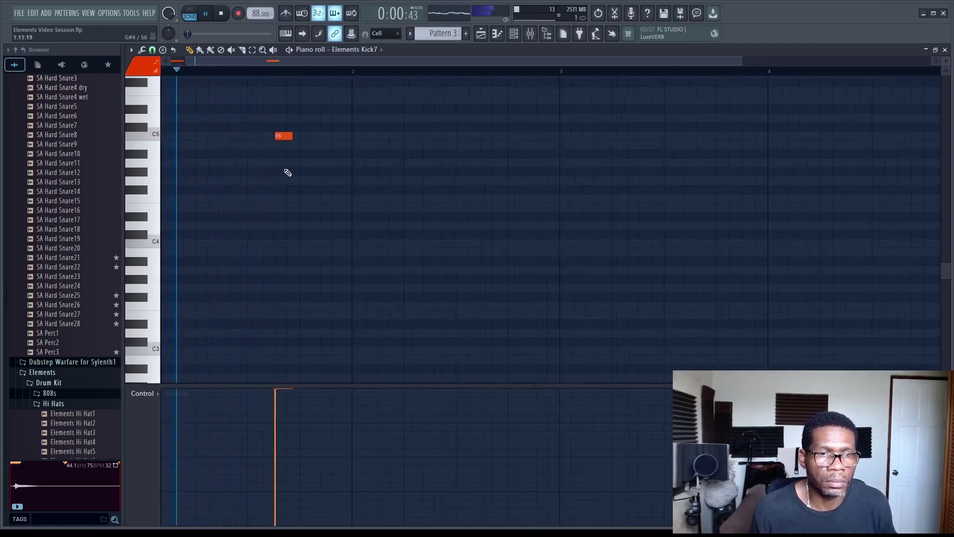
key(space)
key(space)
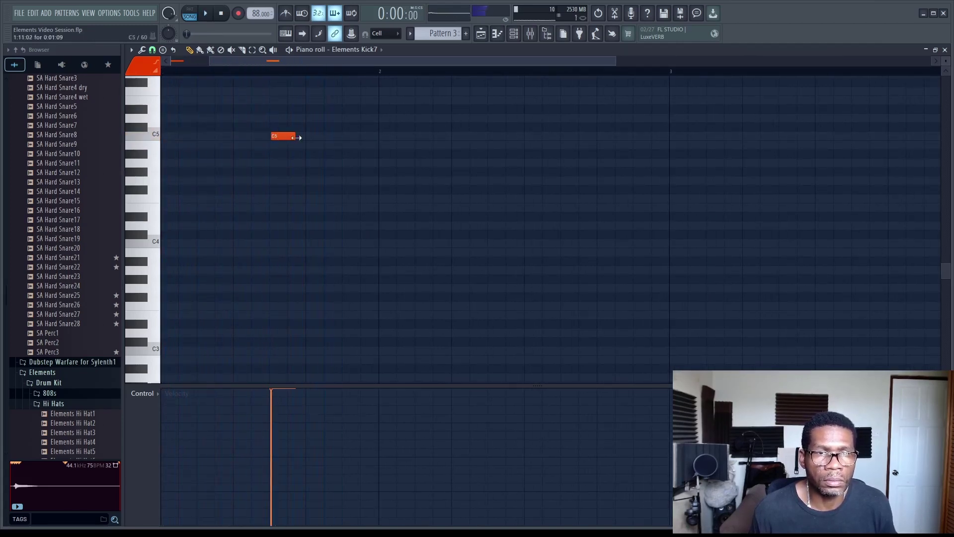
scroll(278, 136, up, 1)
drag(277, 137, 274, 136)
key(space)
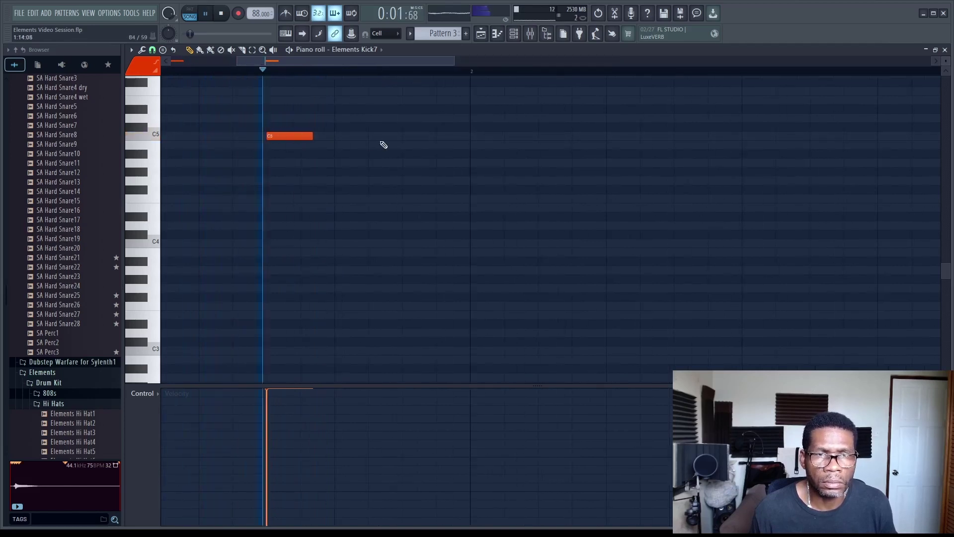
key(space)
Step: Add C5 kick notes at steps 1, 3 and 7 of bar 2
click(480, 137)
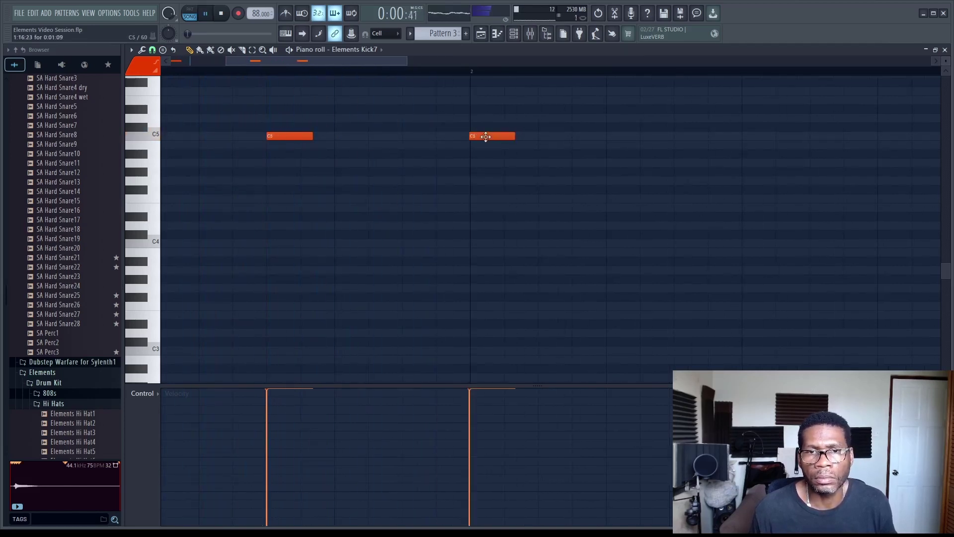
click(545, 136)
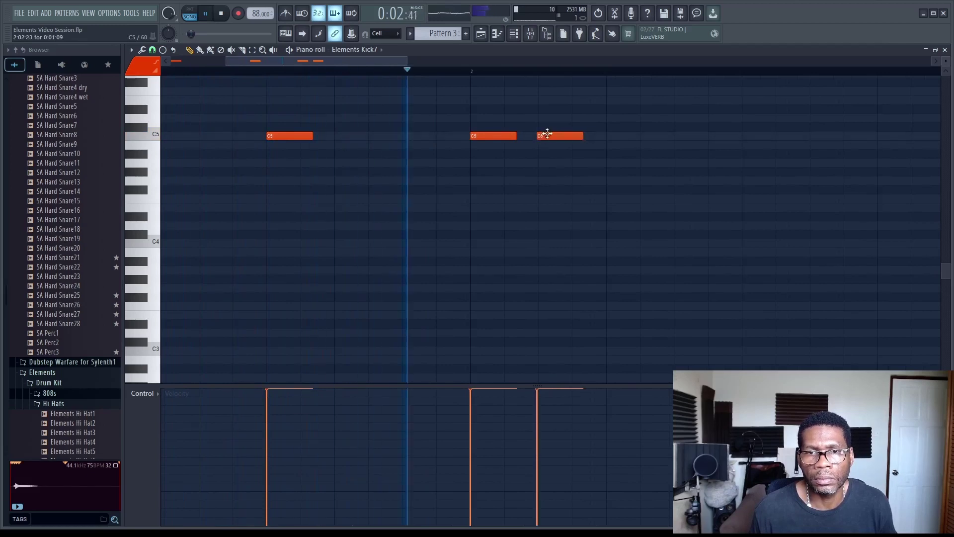
click(679, 136)
key(space)
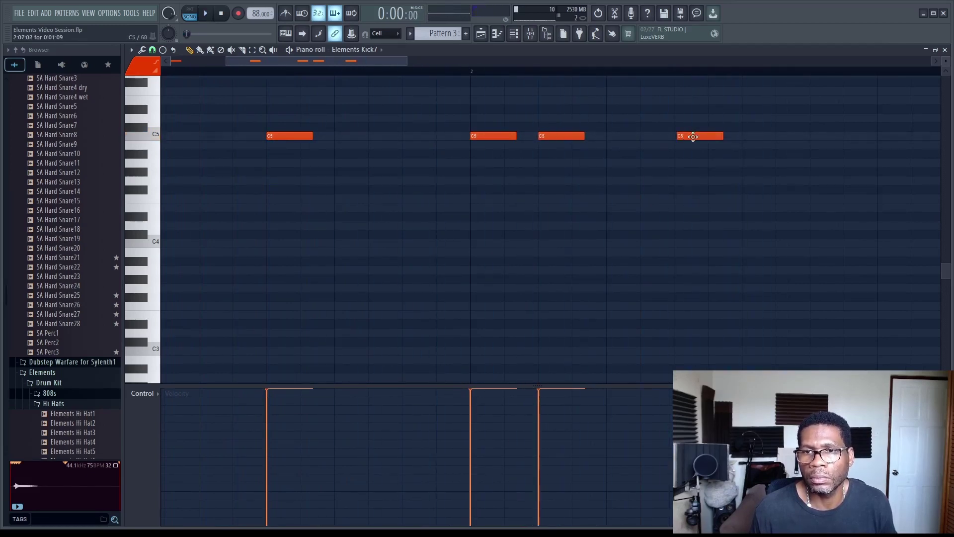
Step: Add C5 kick notes at step 11 of bar 2 and at the start of bar 3
scroll(690, 136, down, 3)
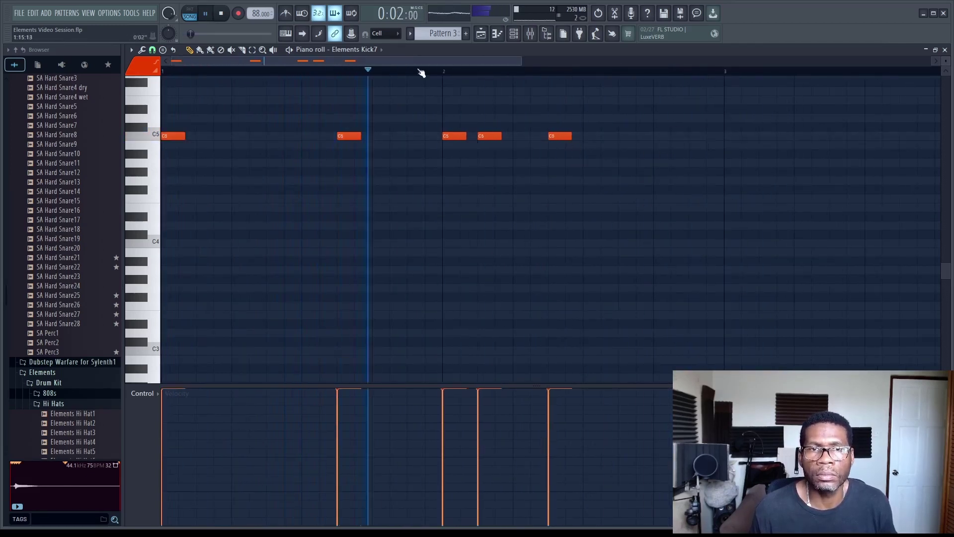
drag(420, 67, 447, 70)
scroll(549, 168, up, 3)
key(space)
click(641, 136)
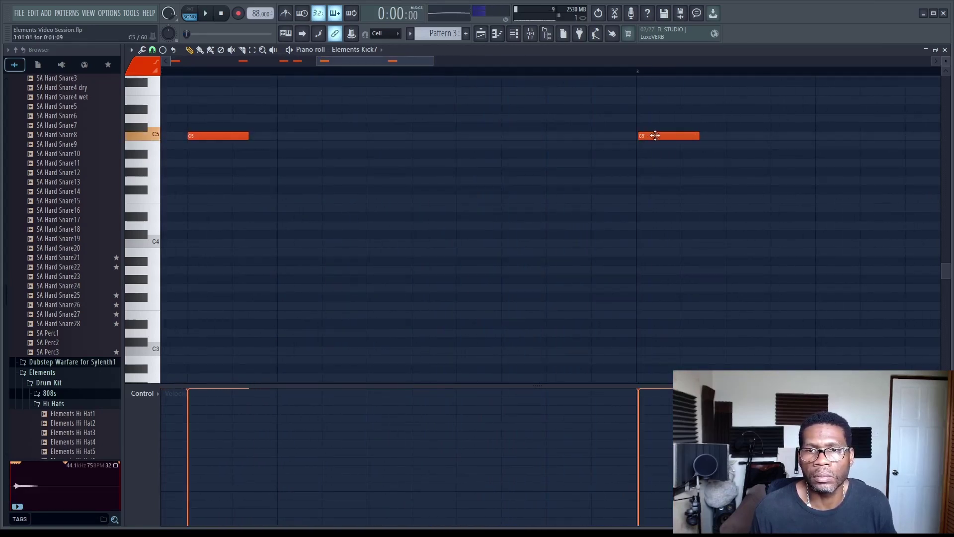
scroll(430, 162, down, 3)
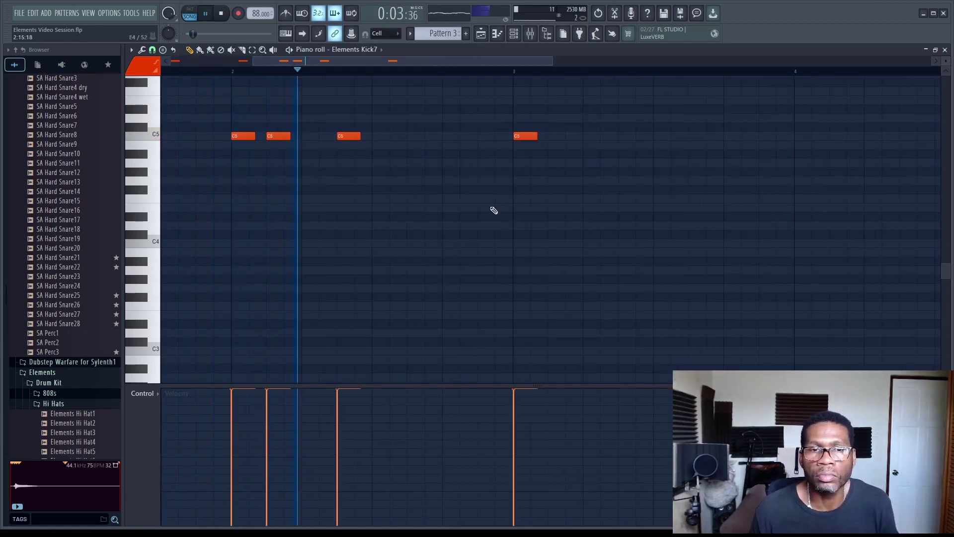
click(410, 137)
scroll(425, 148, up, 3)
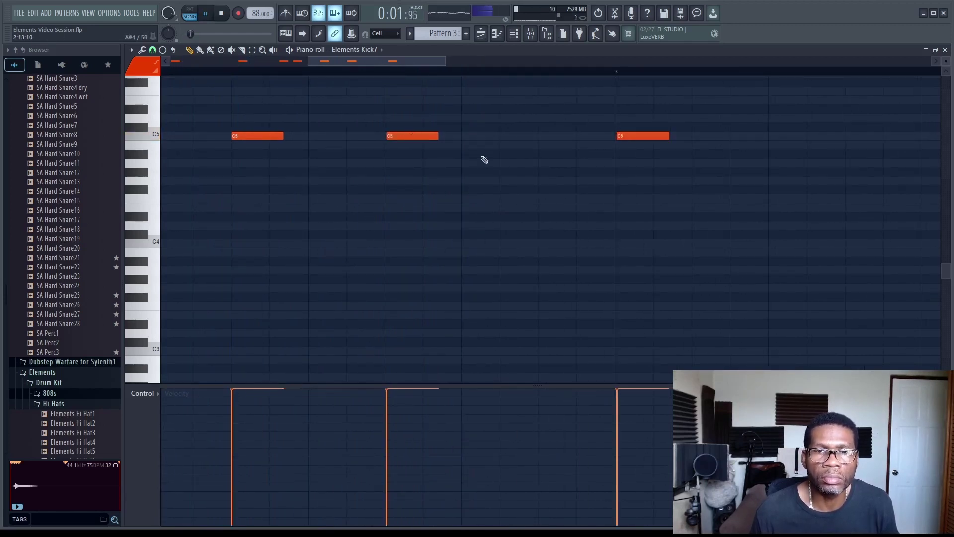
Step: Add C5 kick notes at steps 8 and 11 of bar 3
scroll(484, 159, down, 3)
drag(428, 61, 433, 61)
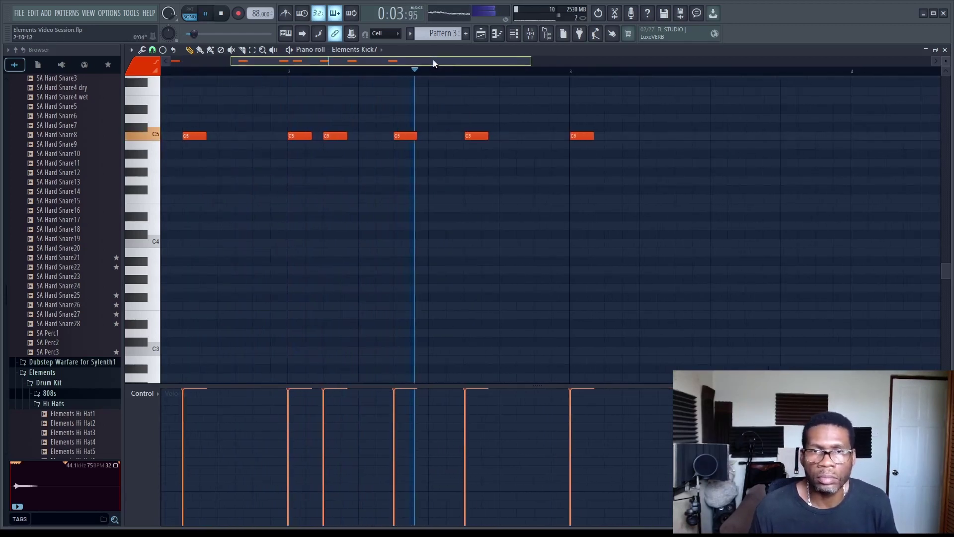
scroll(702, 183, up, 1)
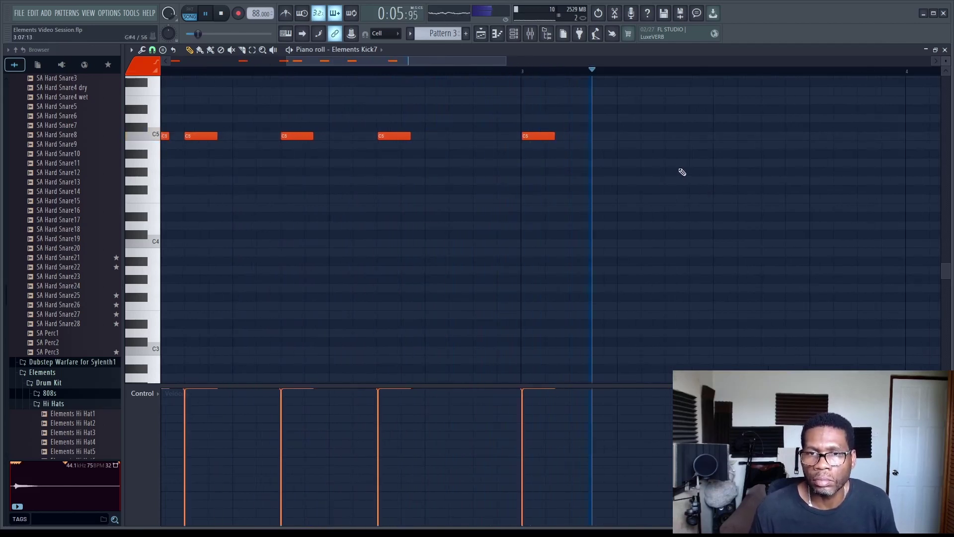
scroll(682, 172, up, 1)
key(space)
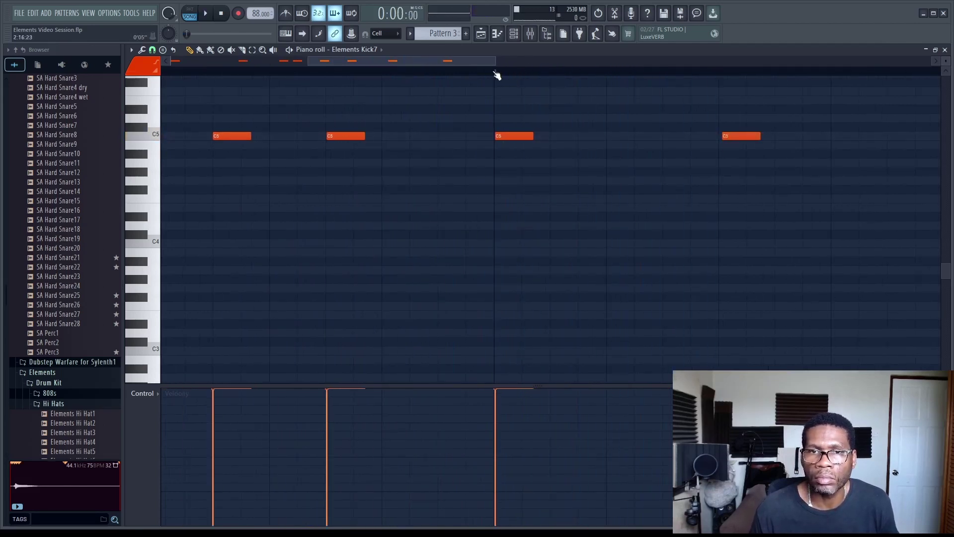
click(497, 75)
key(space)
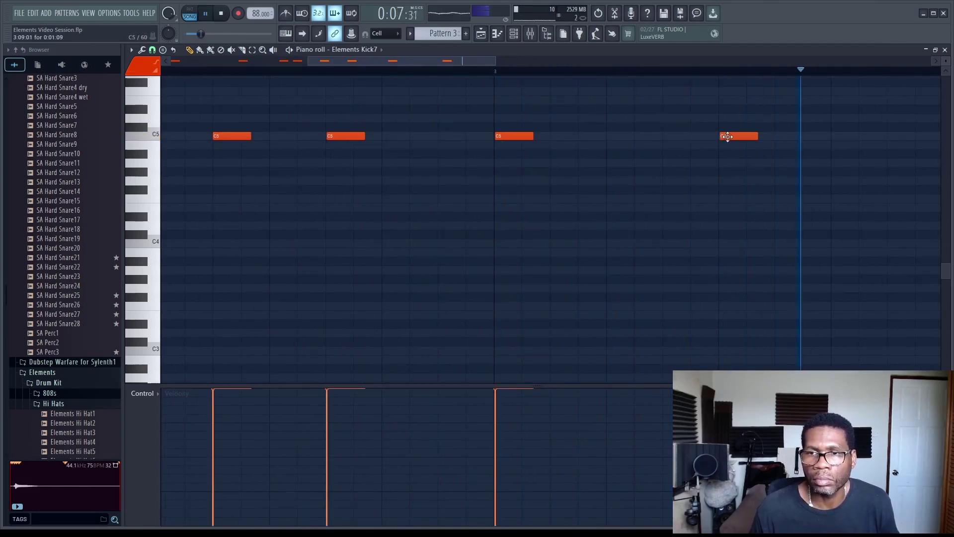
drag(728, 136, 699, 136)
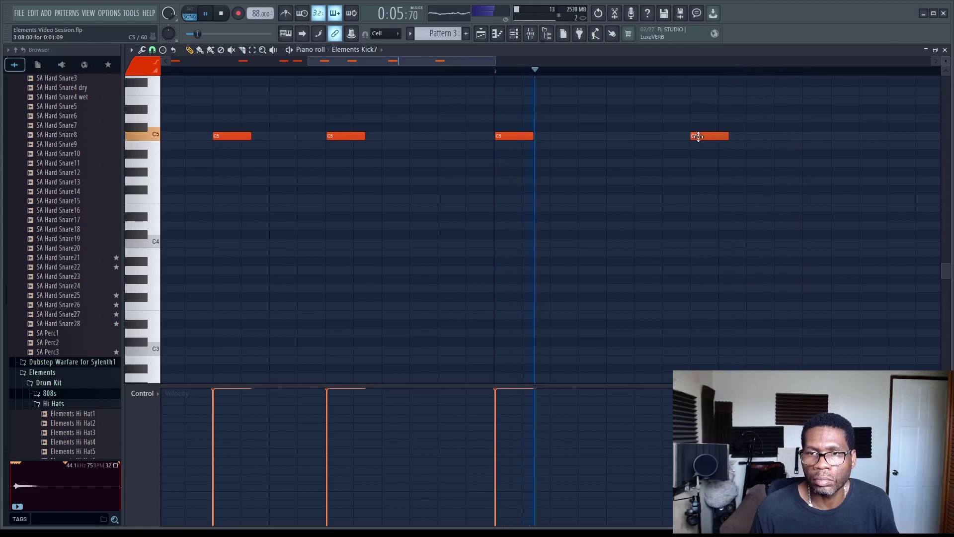
click(778, 136)
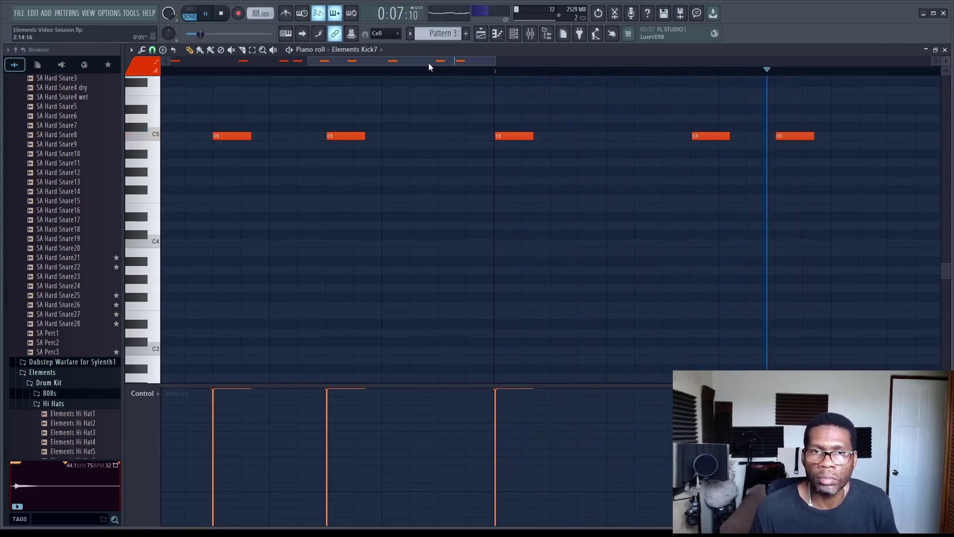
Step: Add C5 kick notes at steps 1 and 3 of bar 4
drag(429, 62, 528, 75)
click(560, 137)
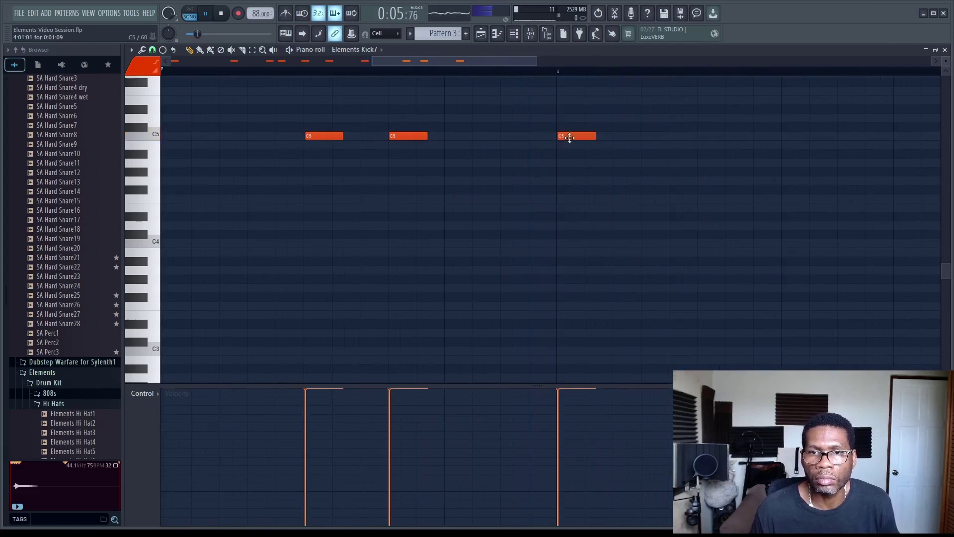
key(space)
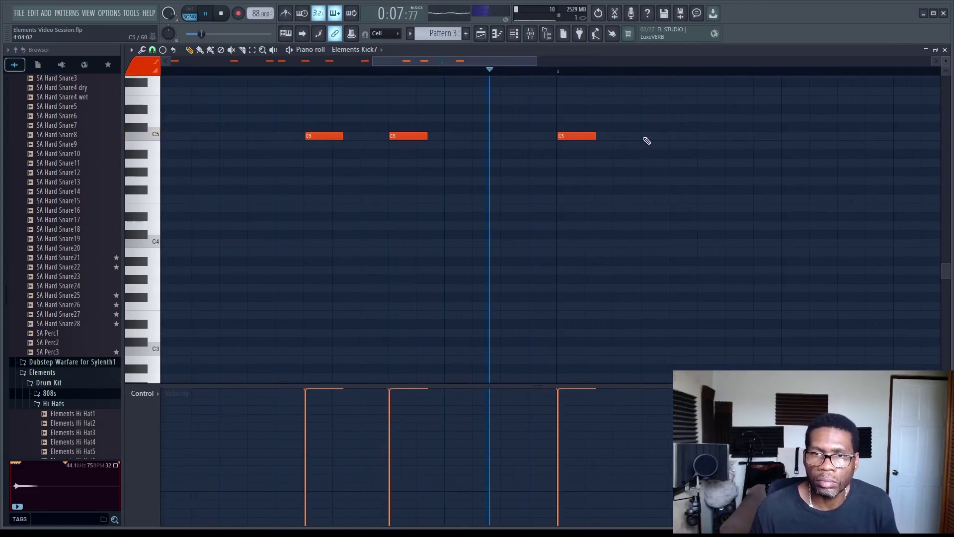
click(645, 138)
key(space)
key(space)
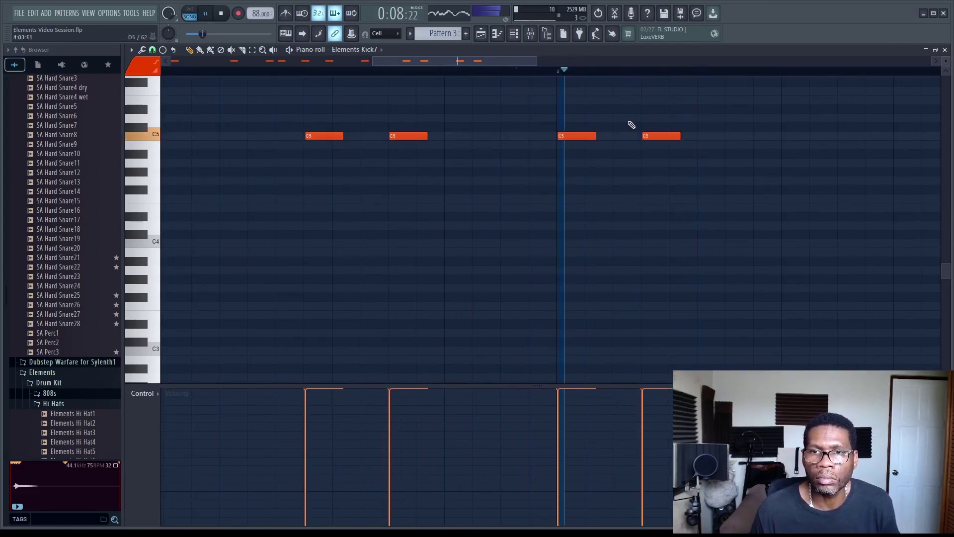
drag(654, 137, 627, 138)
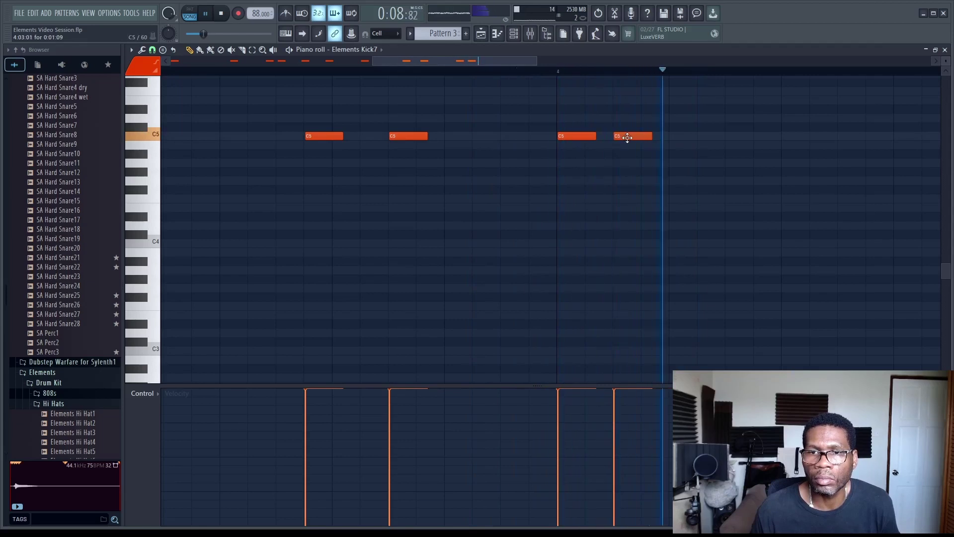
Step: Complete the bar 4 kick pattern with C5 notes at steps 7 and 15
click(731, 137)
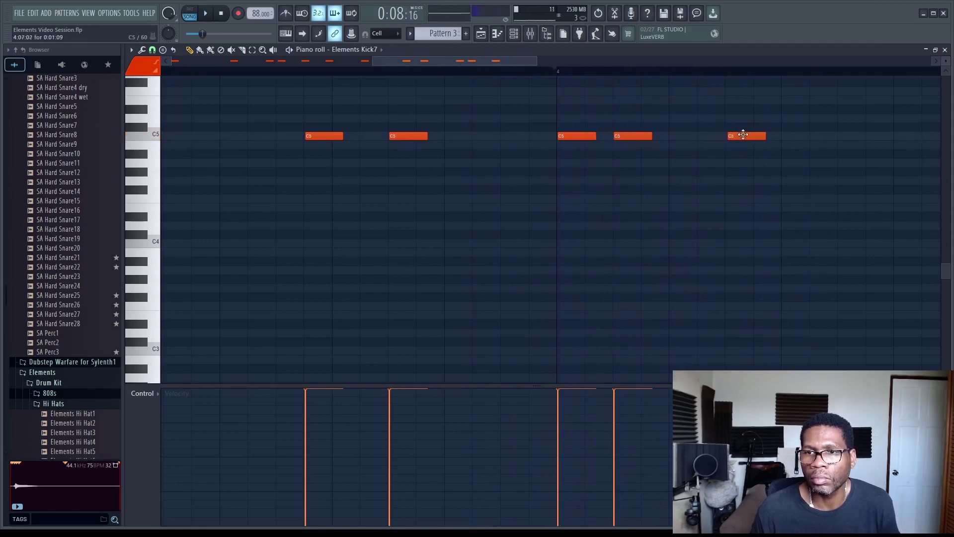
click(600, 71)
drag(507, 62, 579, 72)
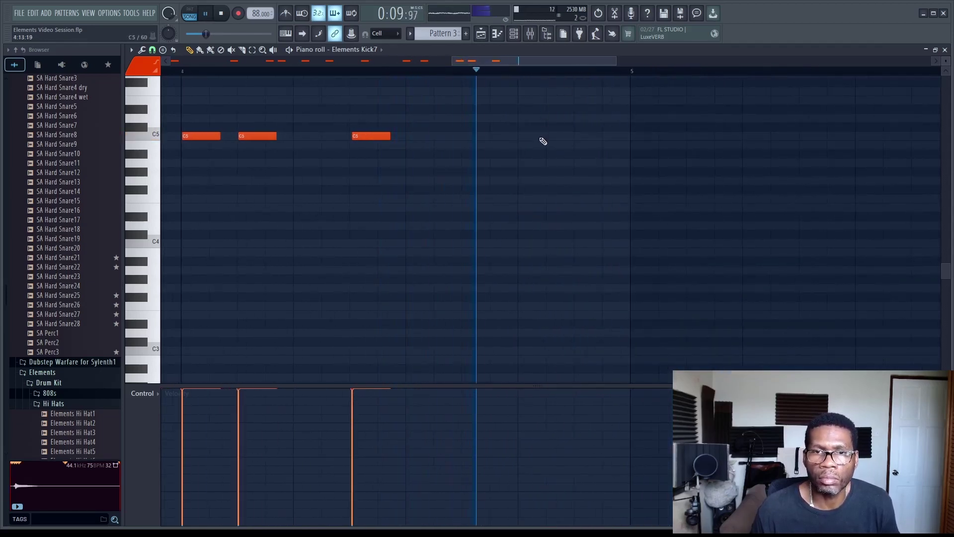
key(space)
click(576, 136)
key(space)
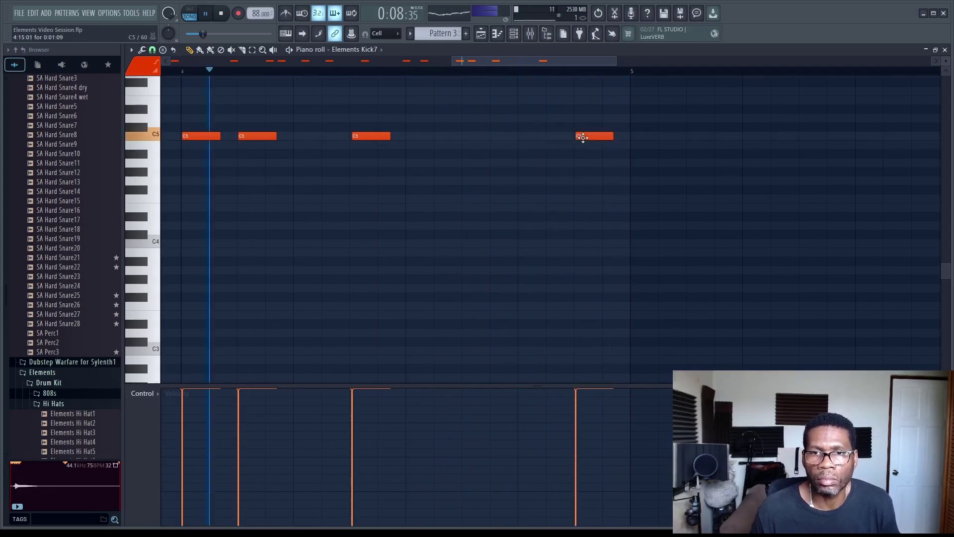
scroll(488, 191, down, 3)
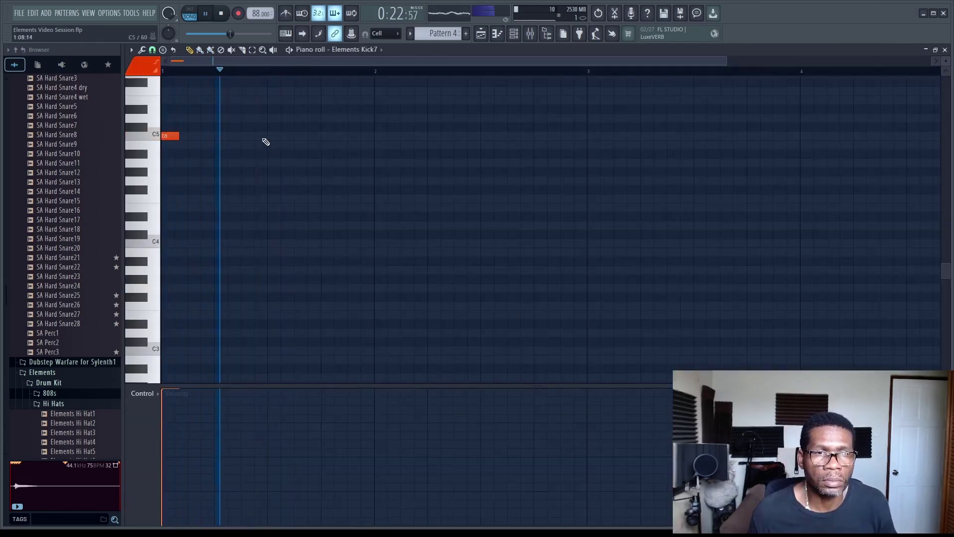
Step: In Pattern 4, add C5 kick notes at steps 8 and 11 of bar 1
click(263, 137)
scroll(266, 139, up, 3)
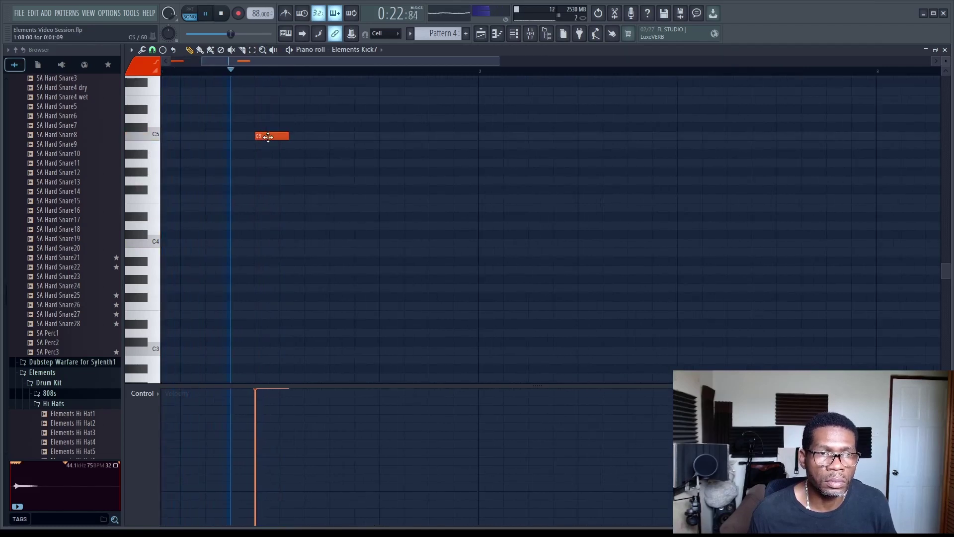
click(348, 137)
drag(351, 139, 349, 140)
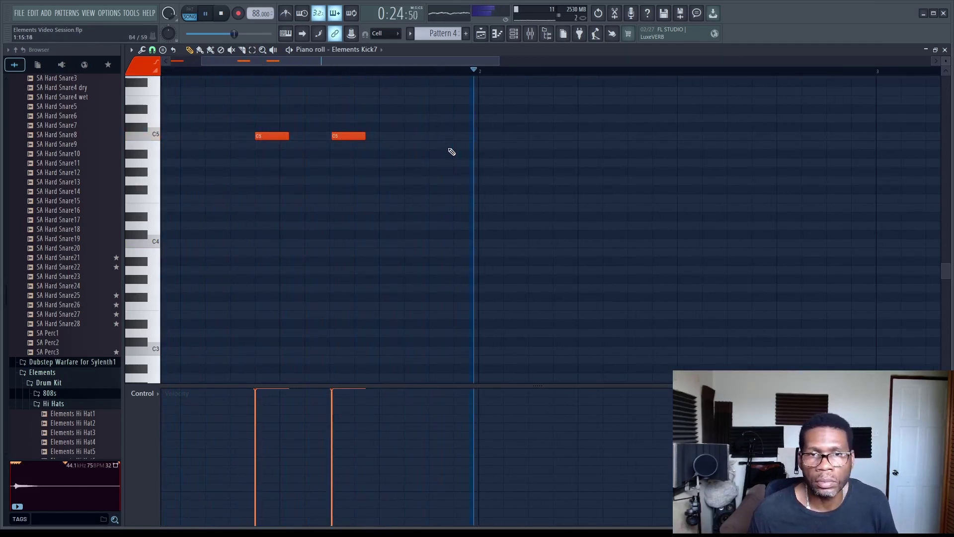
key(space)
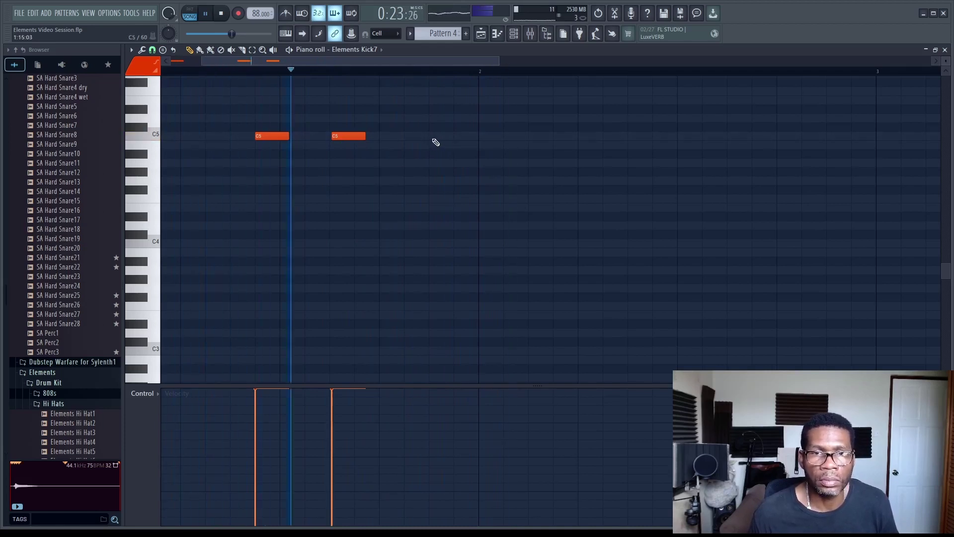
Step: Add C5 kicks at step 15 of bar 1 and the start of bar 2, and nudge the step 8 kick slightly later
click(429, 137)
click(484, 138)
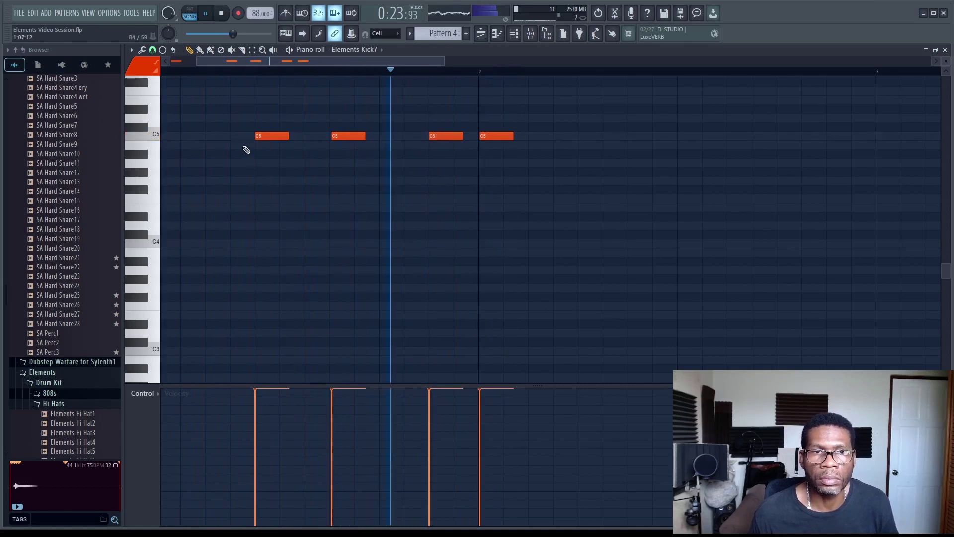
drag(262, 141, 264, 141)
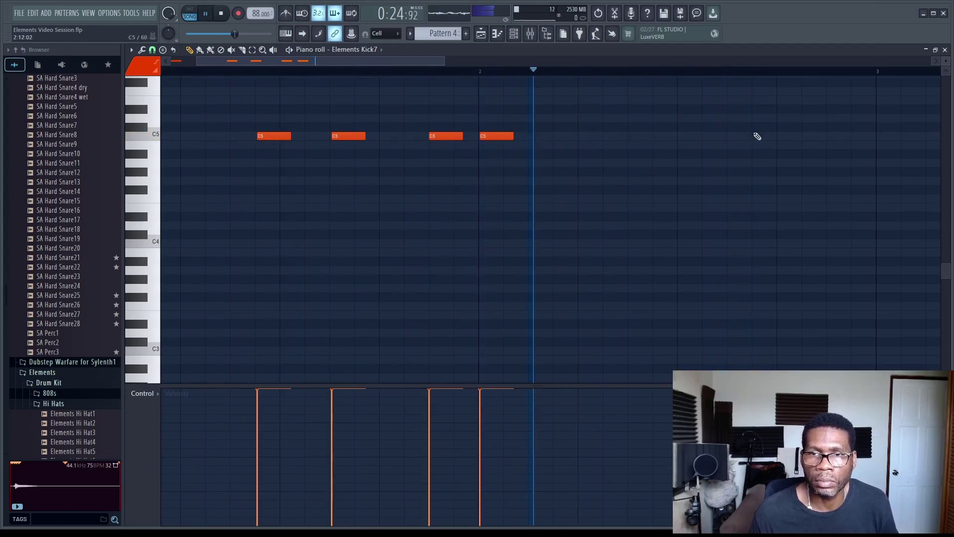
Step: Add short C5 kicks at steps 8, 9 and 11 of bar 2, with the step 8 hit at 74% velocity and nudged slightly later
click(655, 136)
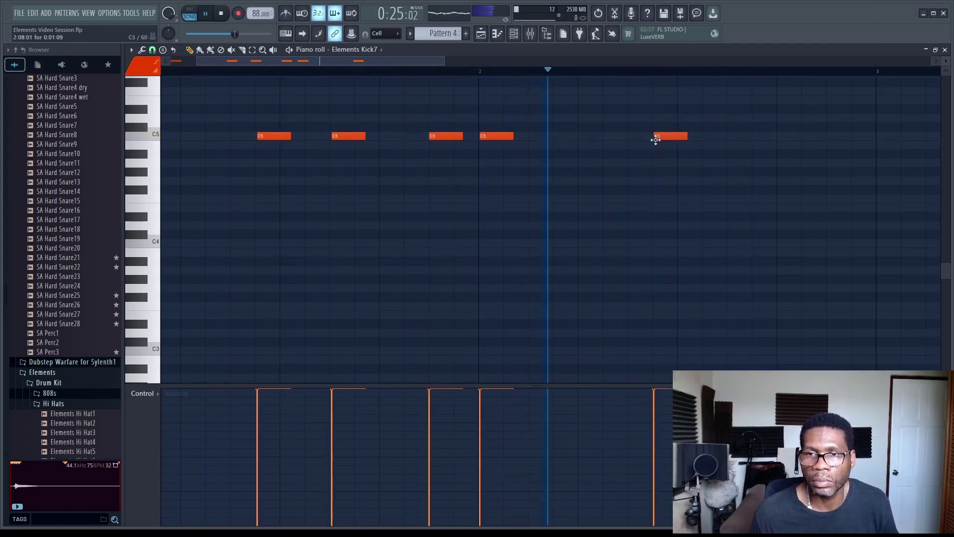
drag(686, 137, 671, 140)
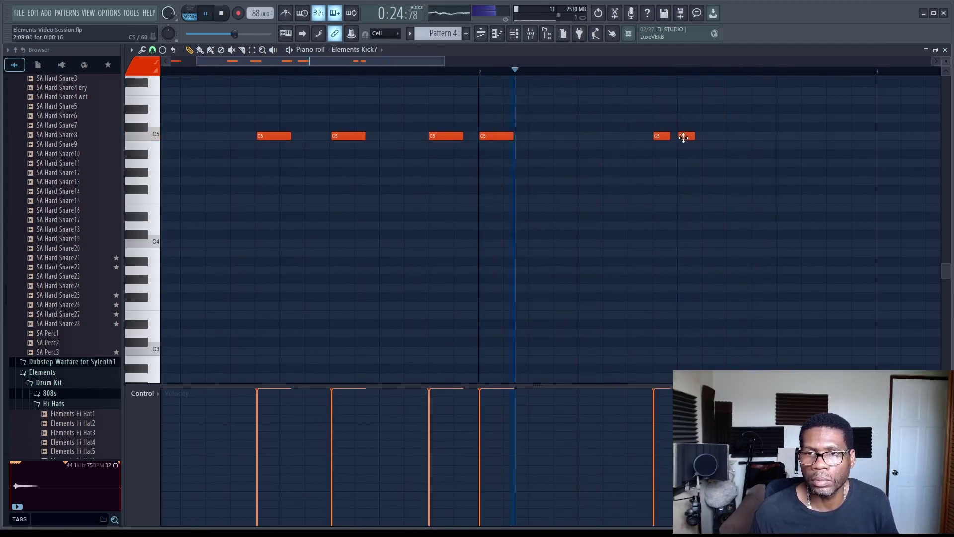
click(727, 136)
click(655, 425)
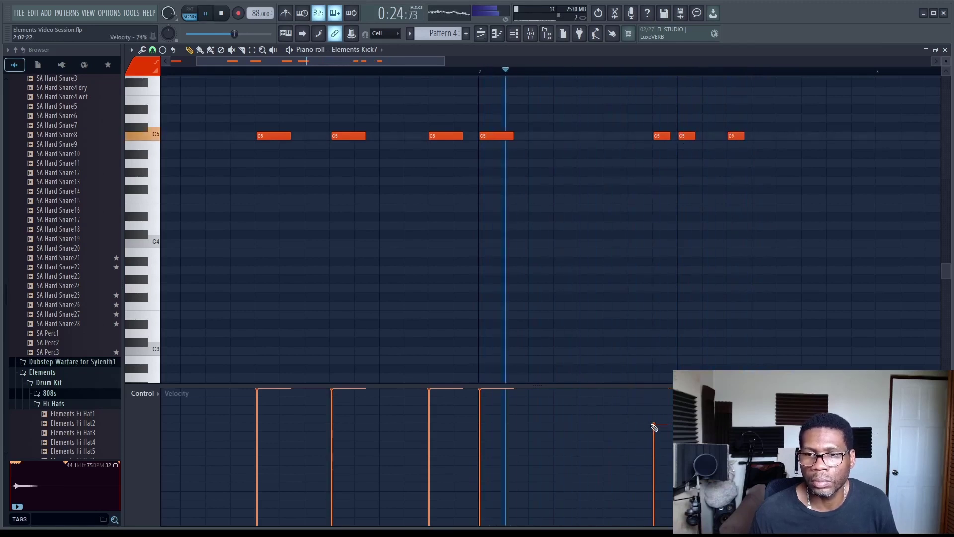
drag(658, 133, 661, 133)
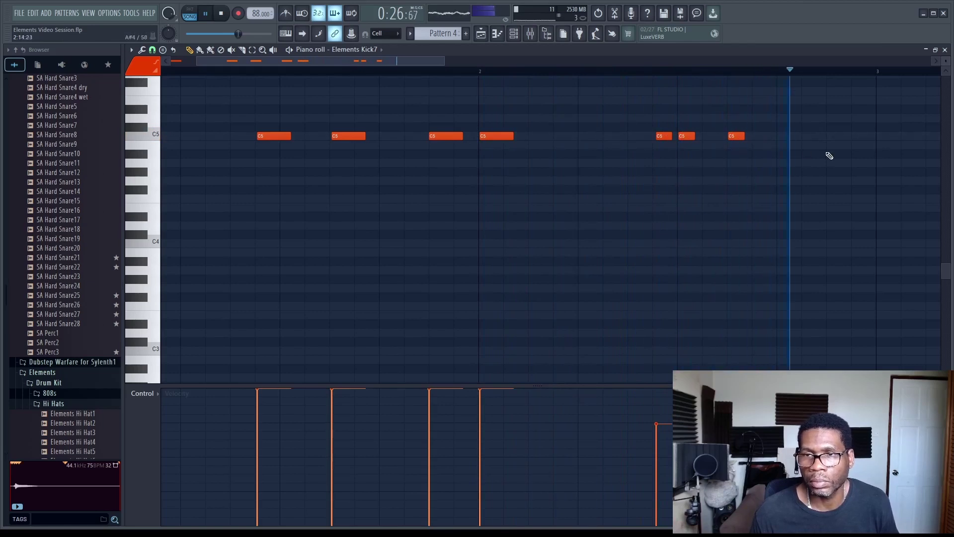
Step: Add a short C5 kick at step 15 of bar 2 in Pattern 4
key(space)
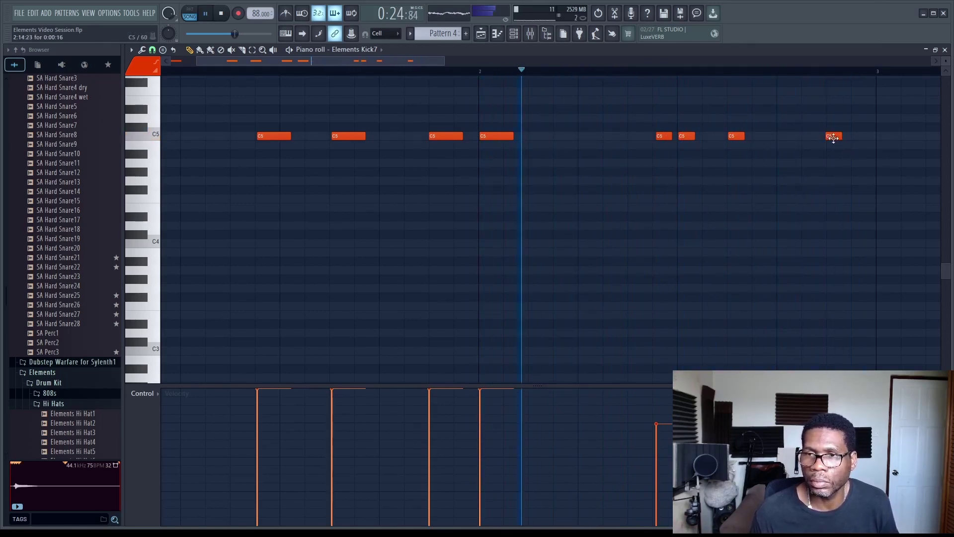
scroll(596, 223, down, 2)
scroll(577, 224, down, 1)
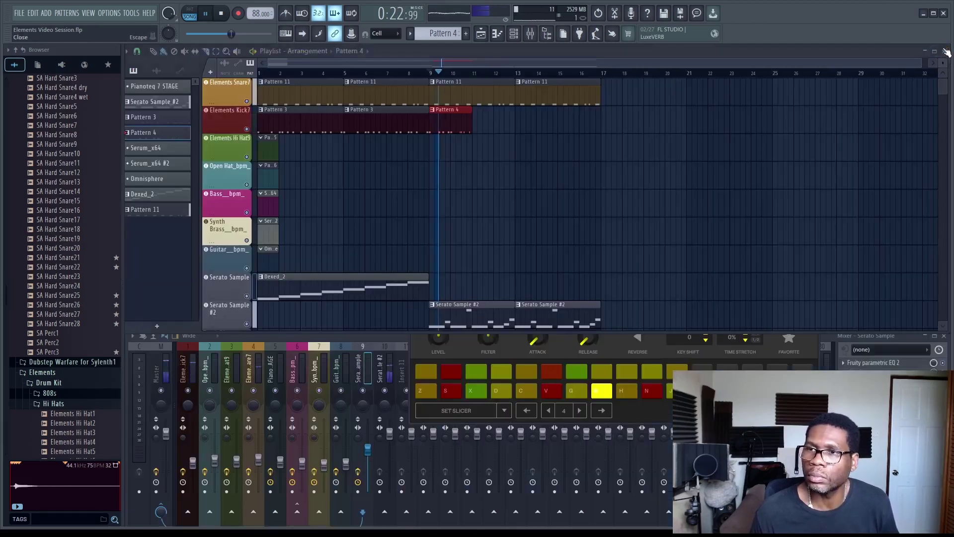
Step: Repeat Pattern 4 on the Elements Kick7 playlist track at bars 11, 13 and 15
key(F7)
scroll(455, 155, up, 4)
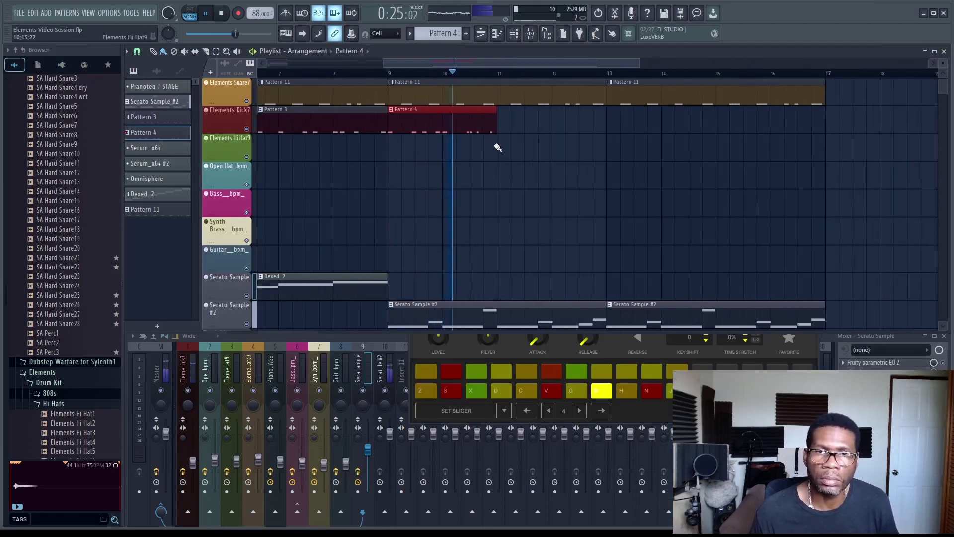
scroll(497, 144, up, 1)
click(508, 152)
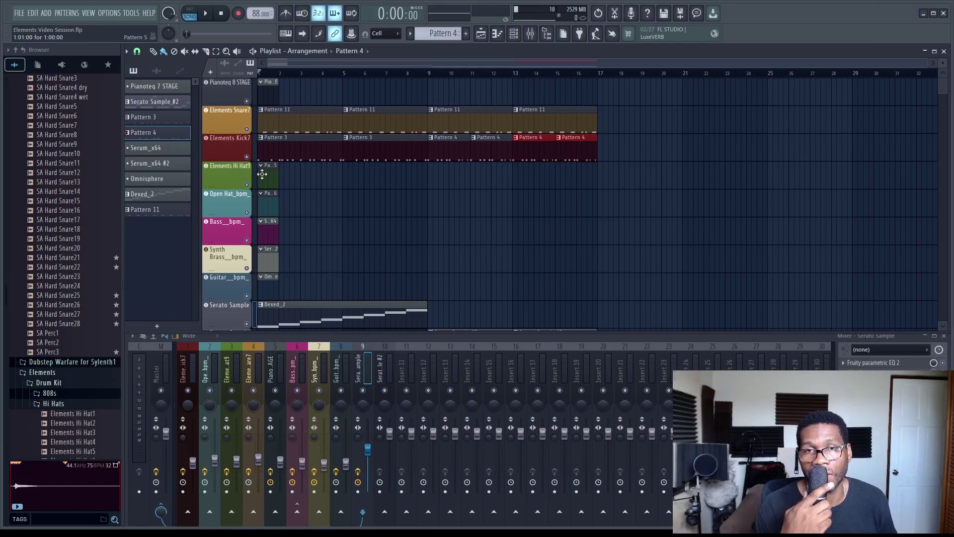
Step: In Pattern 5, place hi-hat notes on steps 1 to 4 with varied velocities and transpose them to D5
double_click(262, 173)
key(space)
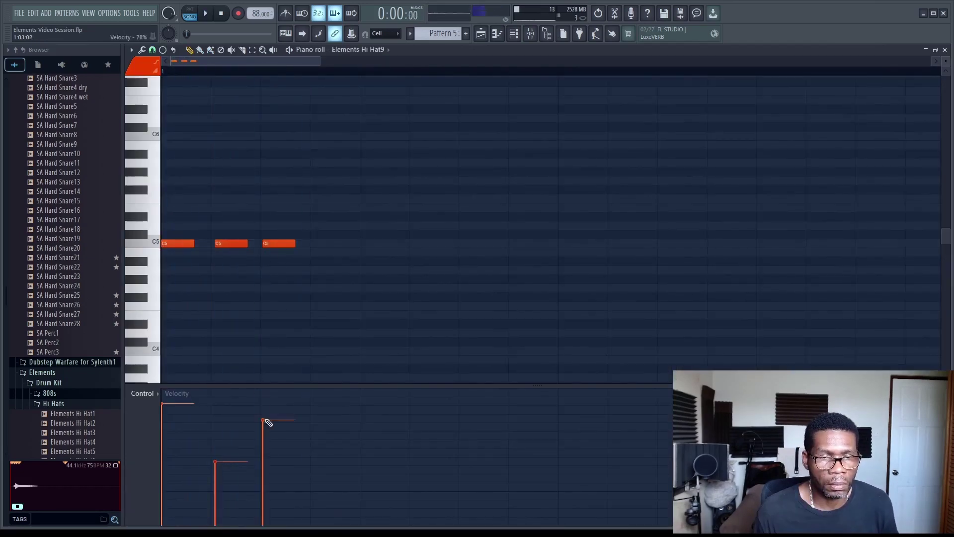
key(space)
click(315, 243)
key(shift+Up)
key(shift+Up)
Step: Continue the hi-hat pattern with D5 notes on steps 5 to 10 and adjust the step 6 velocity
click(364, 225)
click(415, 225)
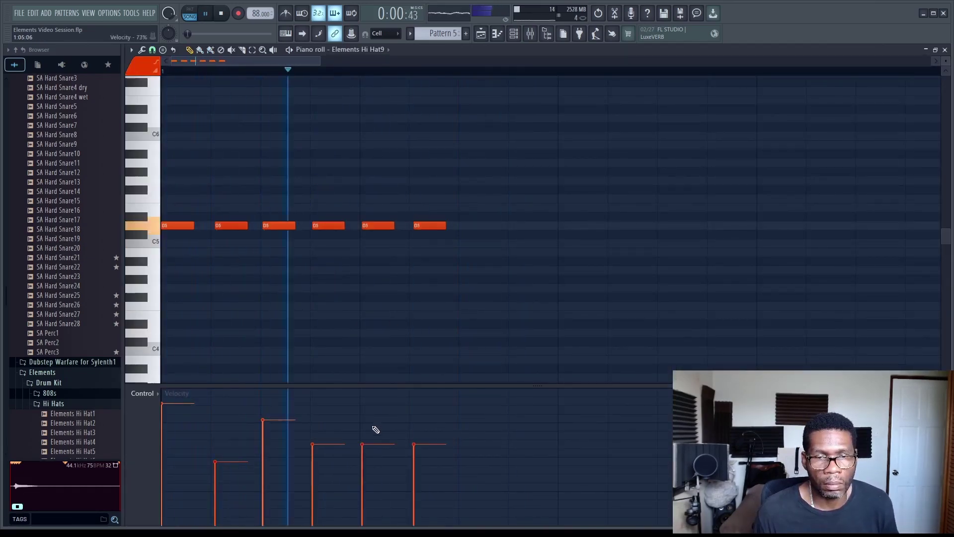
click(424, 451)
click(463, 225)
click(512, 226)
click(563, 225)
click(614, 225)
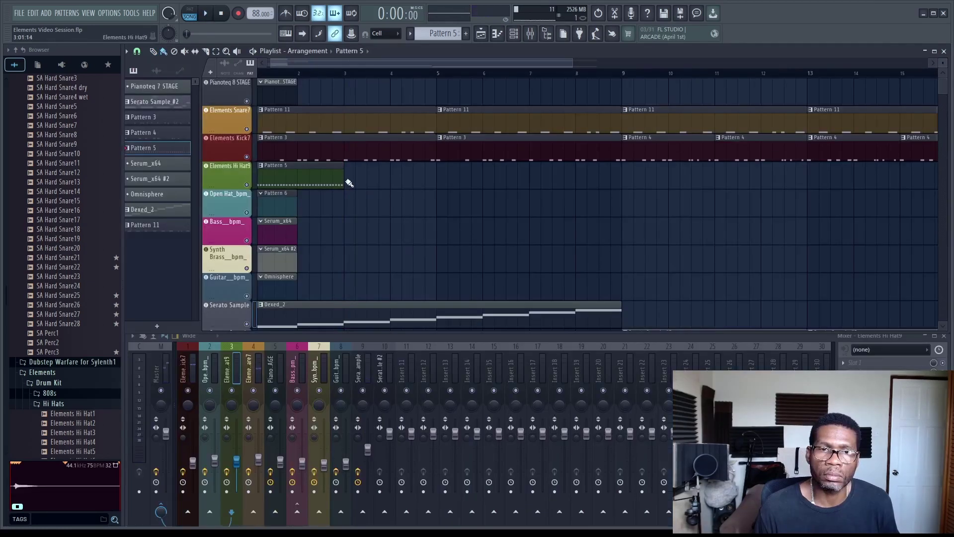
Step: Repeat Pattern 5 along the Elements Hi Hat9 track until it fills the arrangement up to bar 17
click(348, 174)
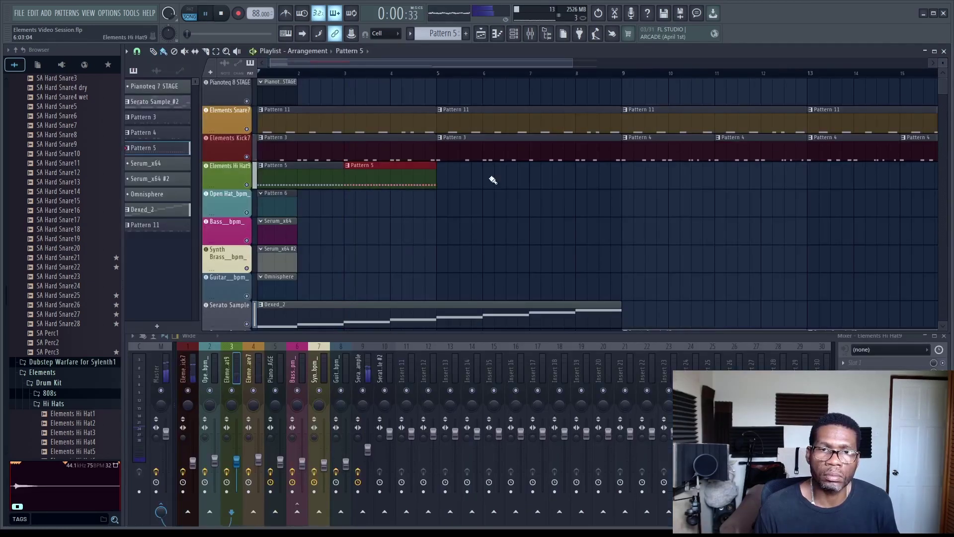
drag(487, 161, 292, 214)
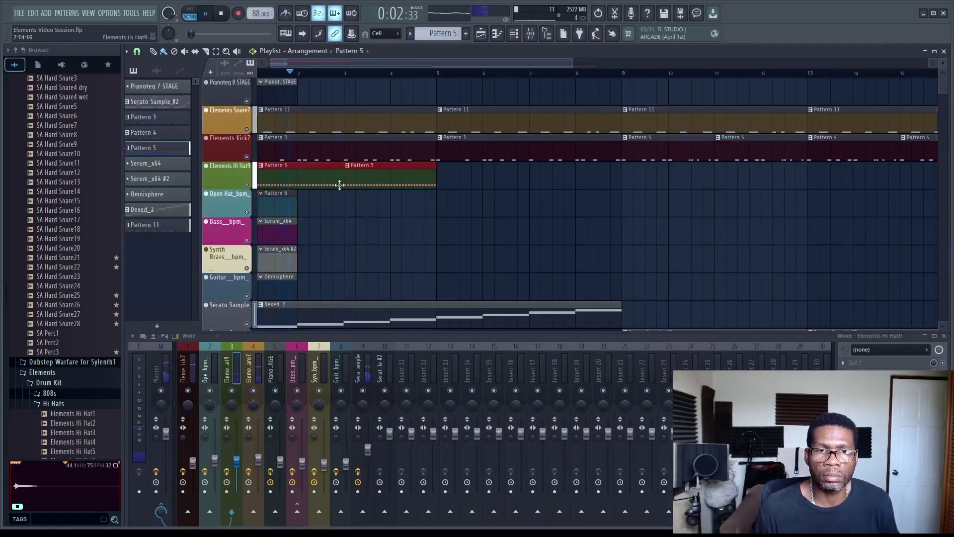
mouse_move(340, 185)
shift+mouse_down()
mouse_move(505, 186)
mouse_move(494, 186)
shift+mouse_up()
drag(684, 163, 293, 187)
key(ctrl+b)
scroll(661, 208, down, 2)
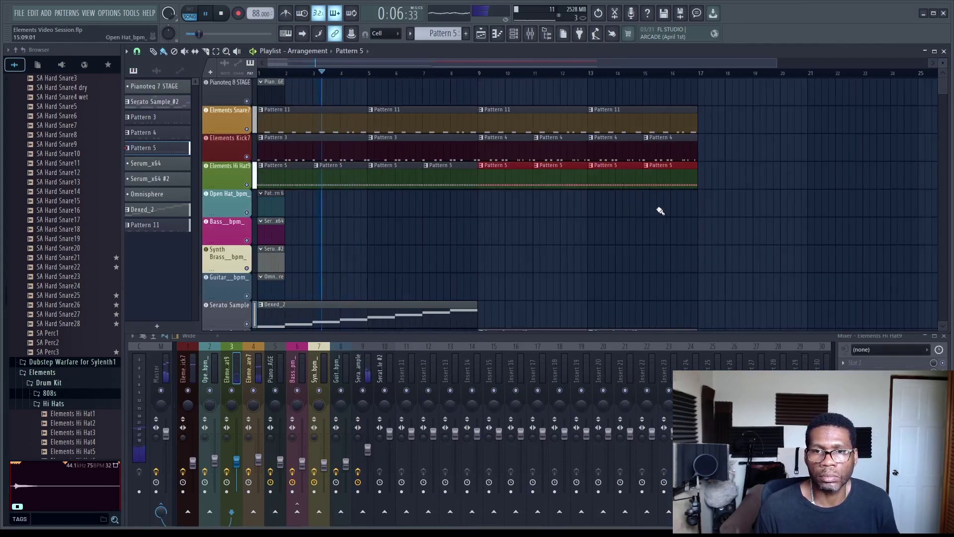
scroll(660, 211, down, 1)
key(space)
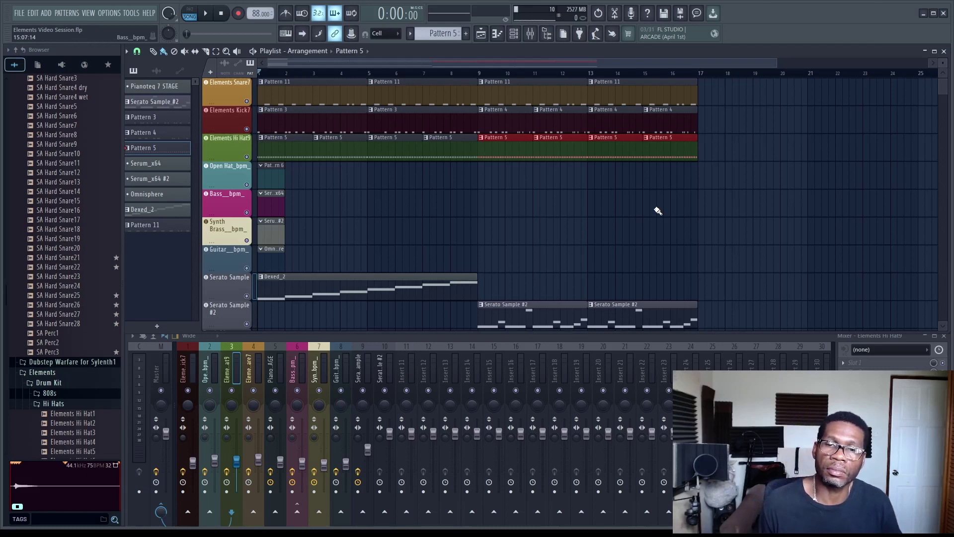
Step: Play the arrangement from bar 9 to check the hi-hats against the kick, snare and chopped sample
click(487, 75)
key(space)
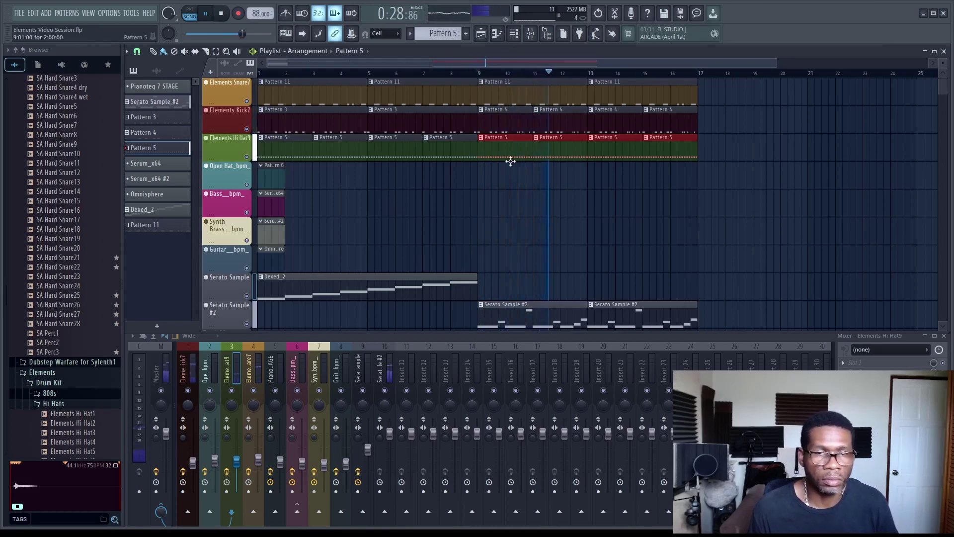
scroll(497, 194, down, 3)
scroll(517, 199, up, 4)
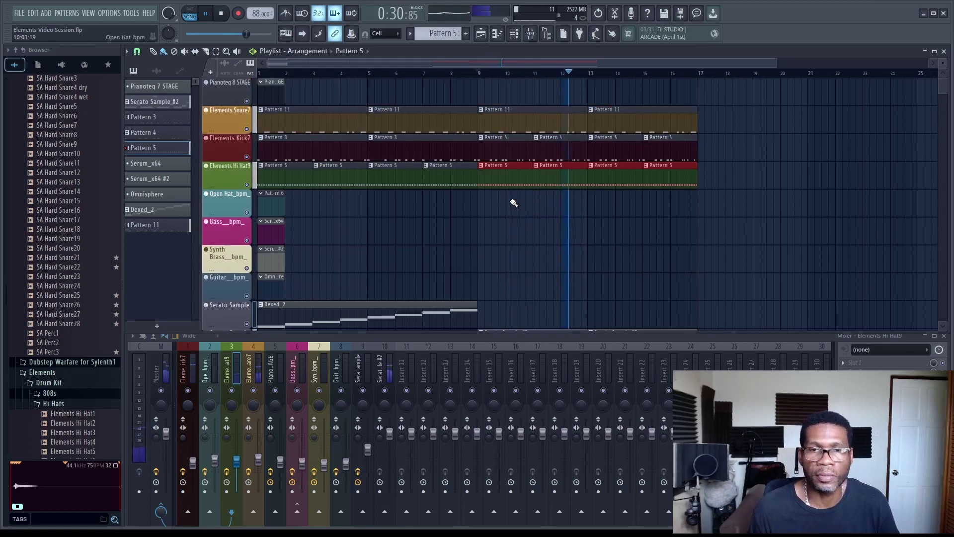
scroll(513, 202, down, 2)
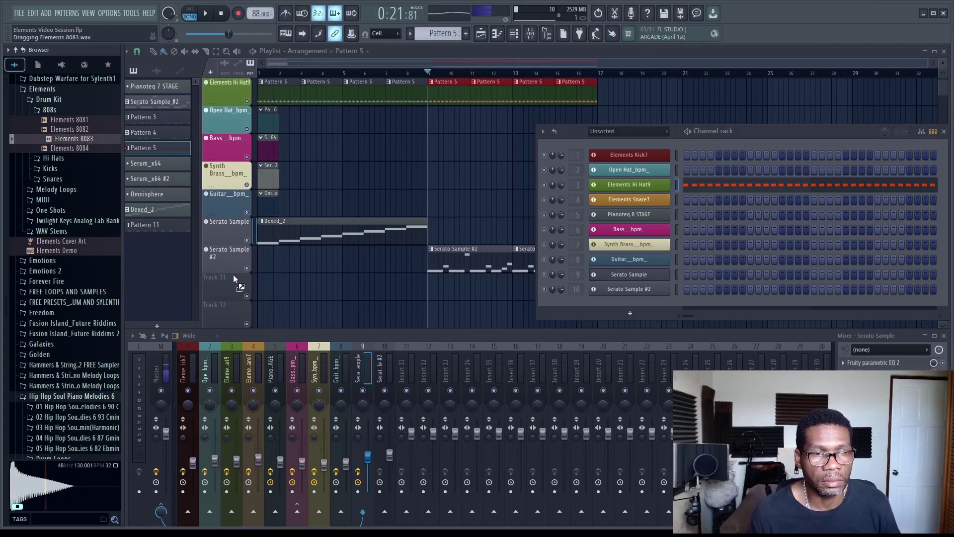
Step: Load the Elements 8083 sample as a new instrument on Track 11 and inspect its waveform in Edison
drag(234, 275, 234, 277)
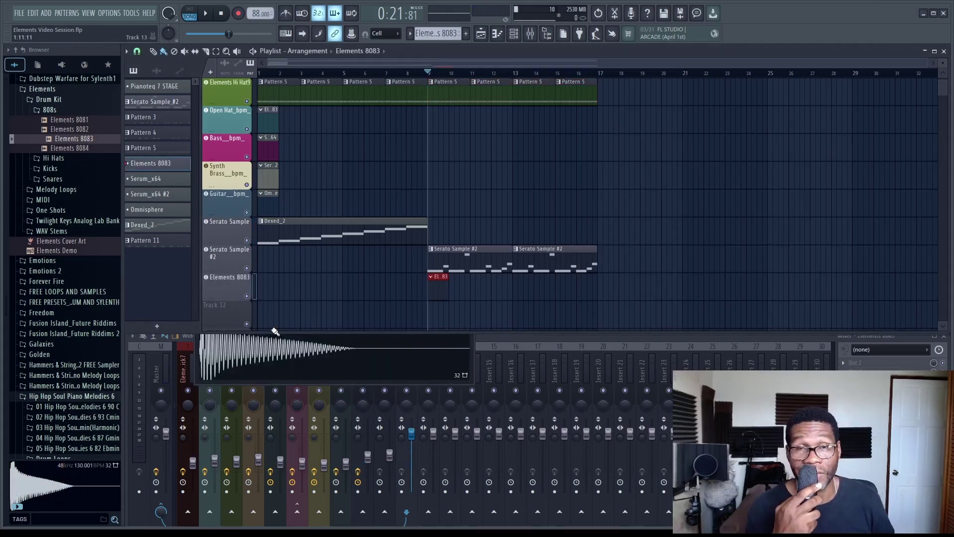
click(322, 383)
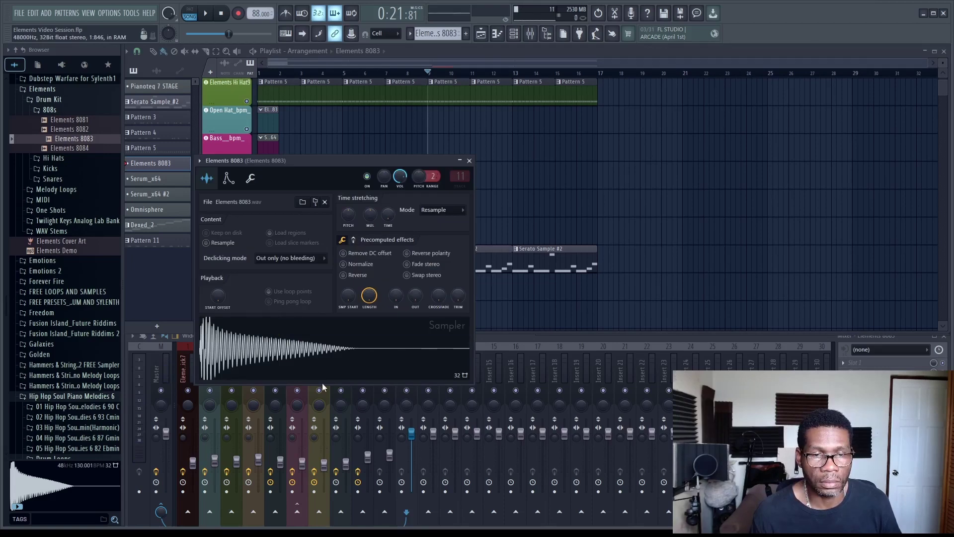
double_click(348, 349)
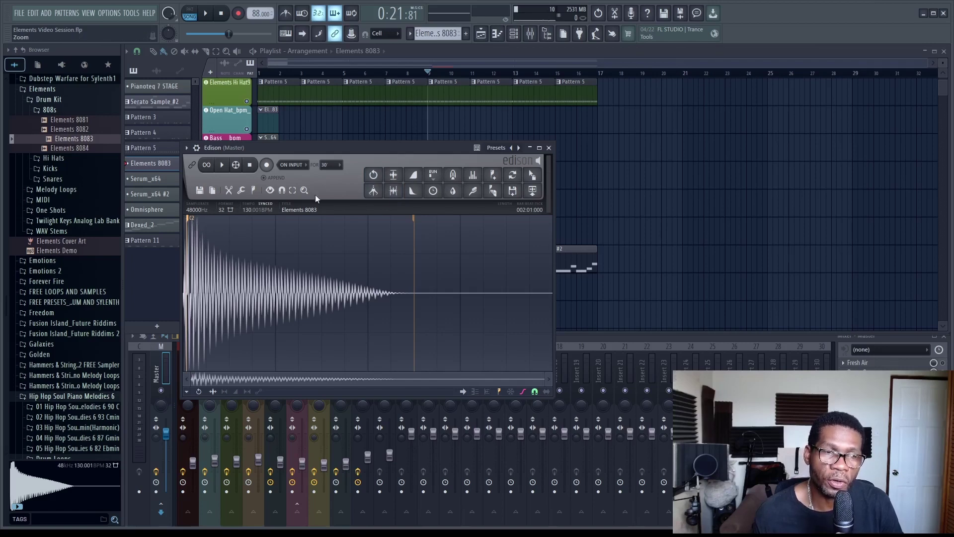
Step: Review the Elements 8083 channel's envelope and miscellaneous settings and show the lower octaves of its root note keyboard
click(151, 163)
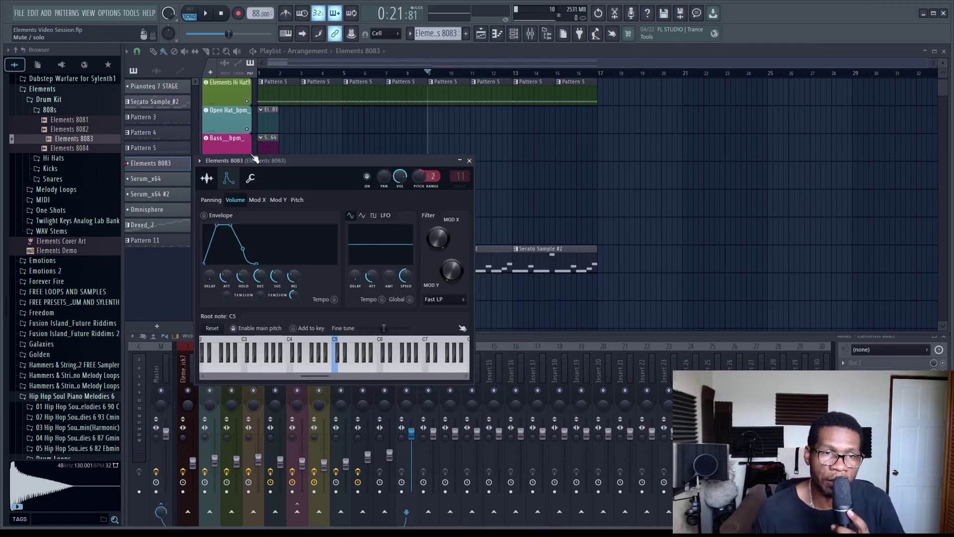
drag(264, 160, 360, 129)
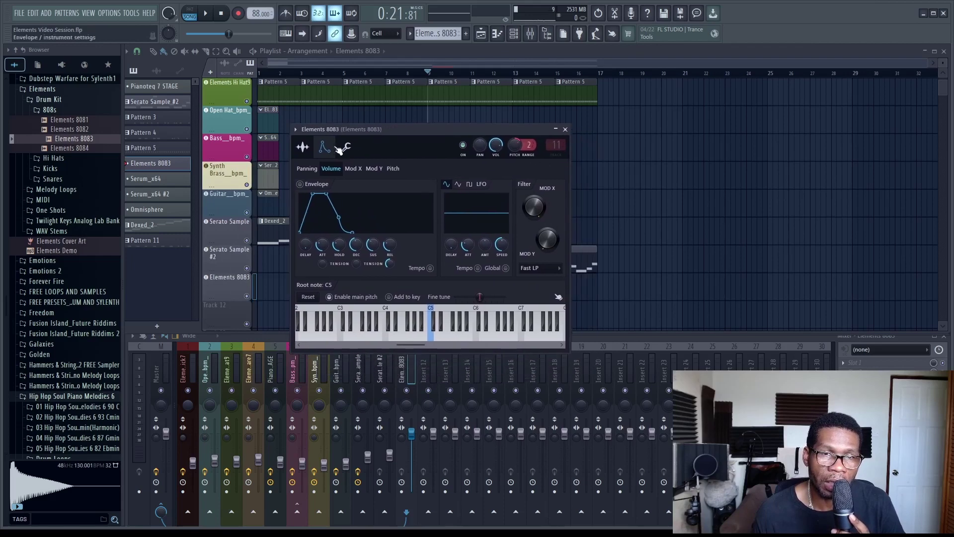
click(346, 148)
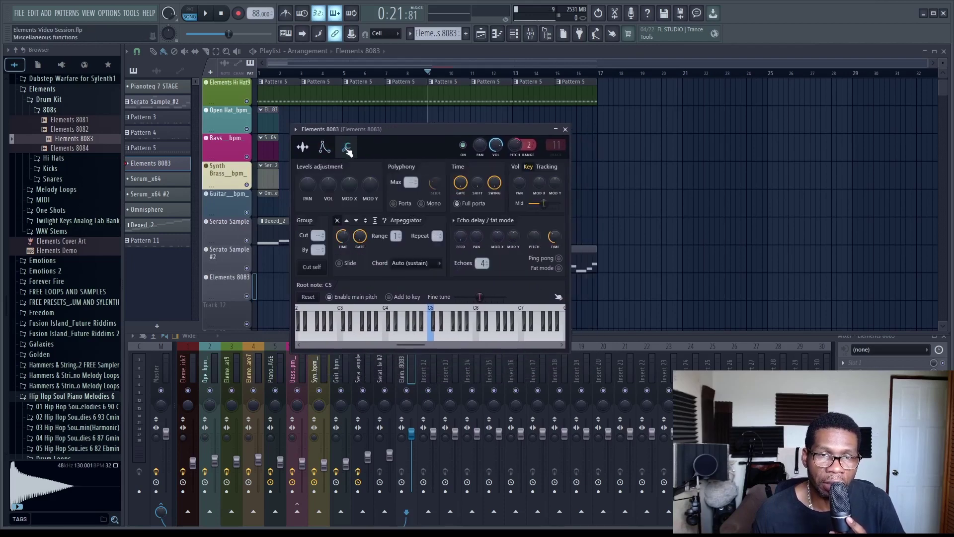
click(324, 147)
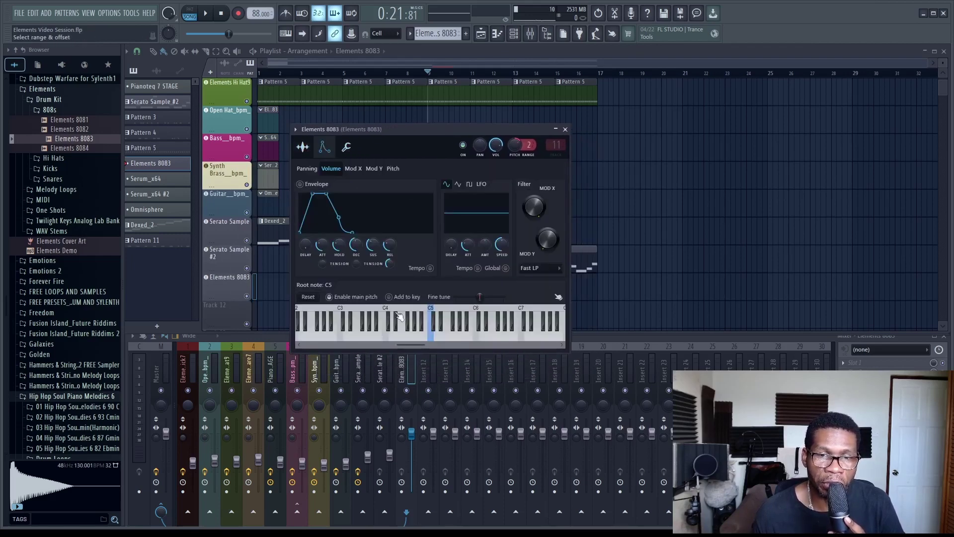
drag(414, 344, 391, 344)
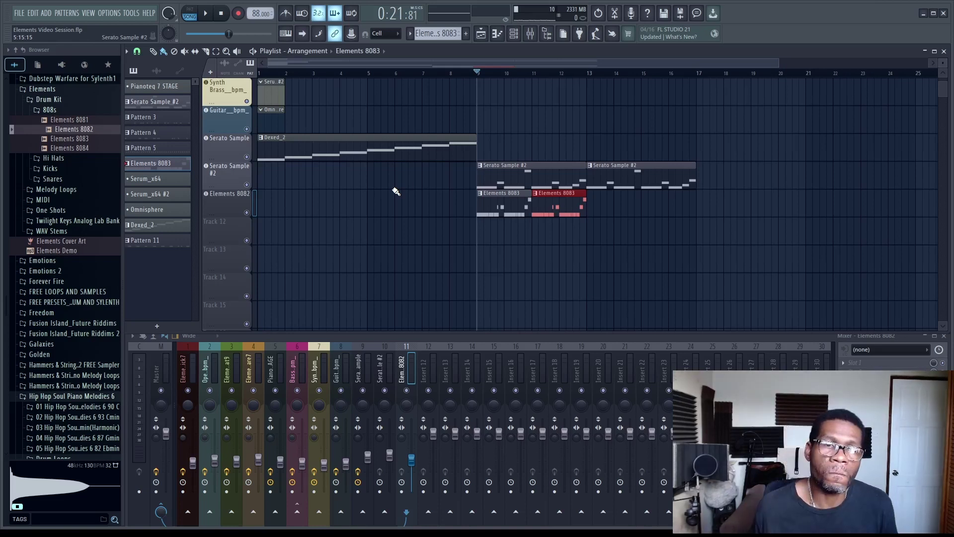
Step: Start playback and delete the stray Elements 8083 clip at bar 1 of the Open Hat track
key(space)
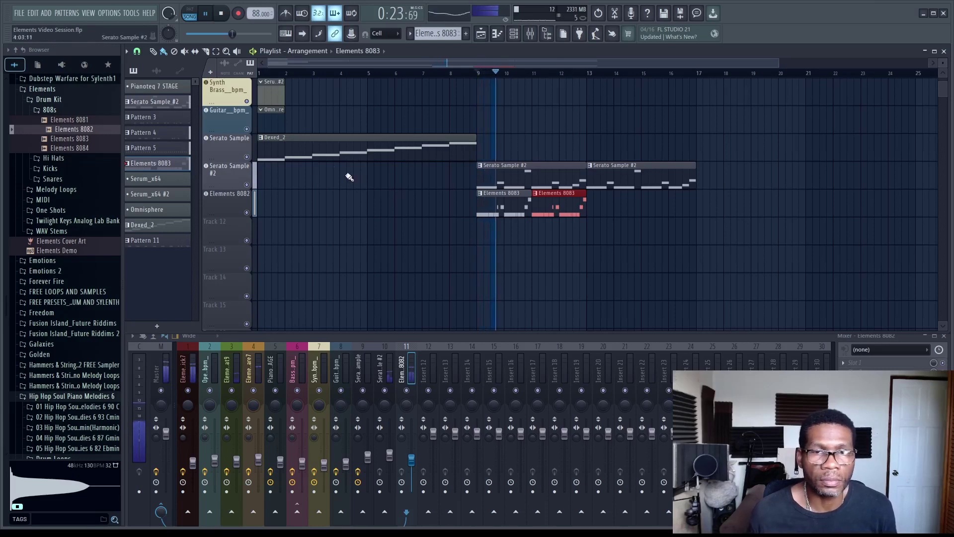
scroll(374, 190, up, 2)
scroll(374, 186, up, 2)
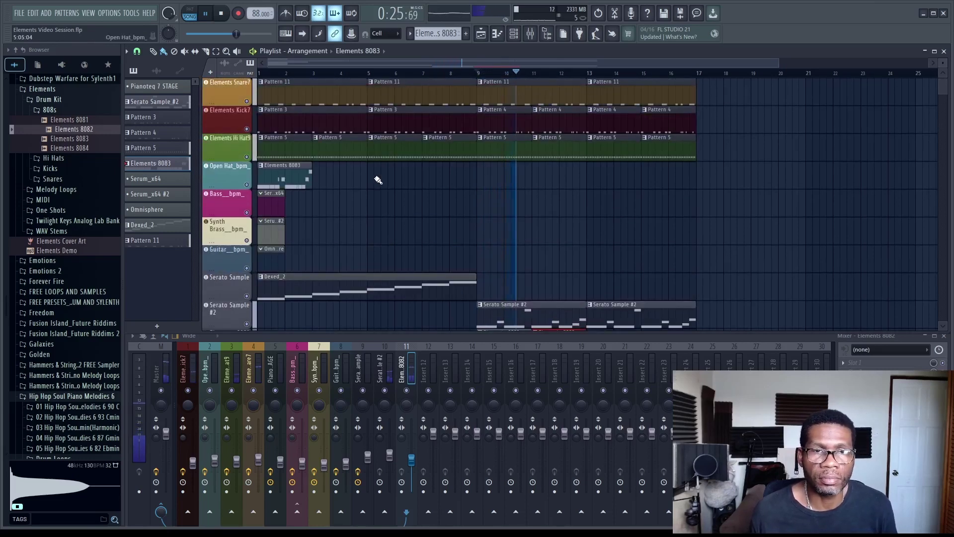
right_click(301, 159)
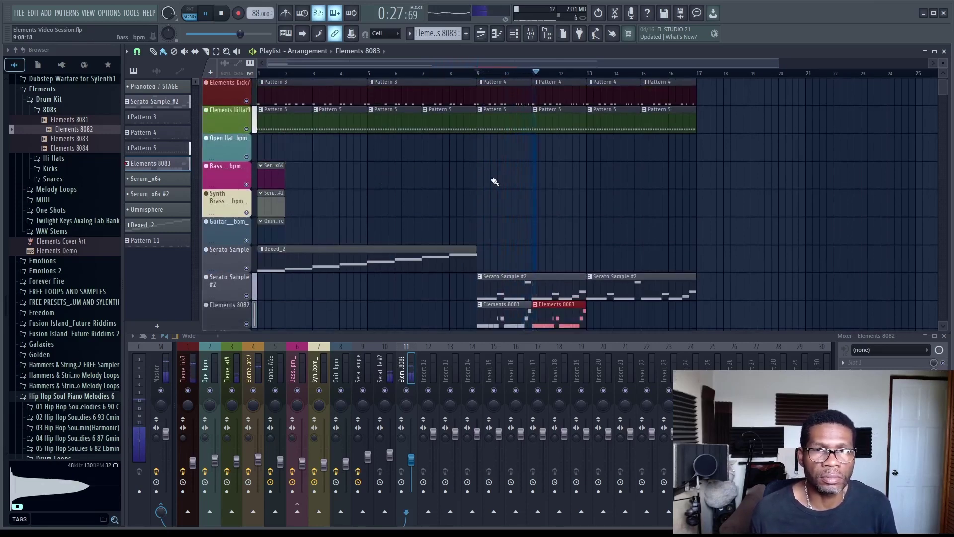
Step: Listen to the 808 part with the drums and chopped sample, and restart playback from bar 1
scroll(501, 181, down, 3)
scroll(510, 183, up, 3)
scroll(511, 183, down, 2)
scroll(511, 183, up, 4)
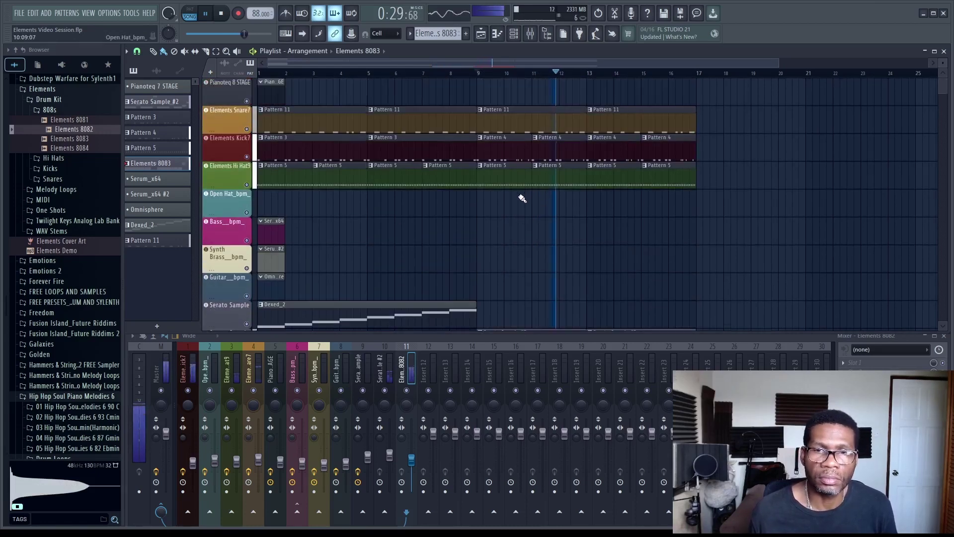
scroll(518, 188, down, 2)
scroll(518, 188, down, 1)
key(space)
key(space)
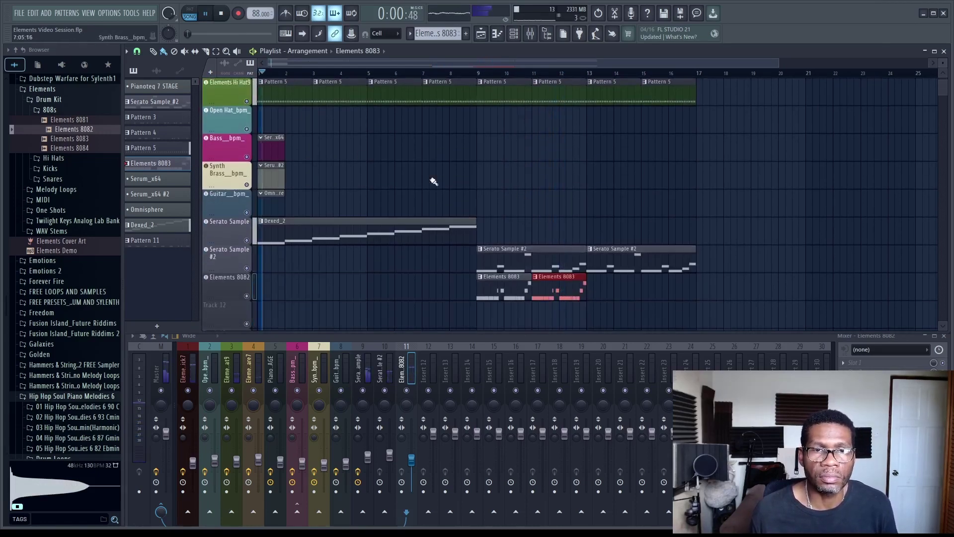
Step: Copy the drum and Dexed_2 clips from bars 1 to 8 to bar 17, following the Serato Sample #2 section
scroll(447, 188, up, 2)
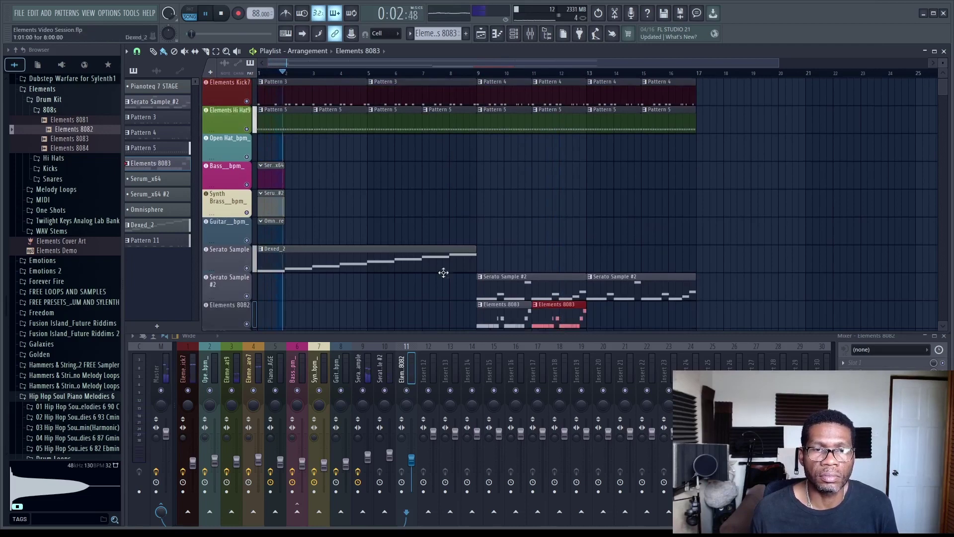
drag(443, 270, 302, 57)
drag(287, 122, 727, 121)
scroll(719, 155, down, 6)
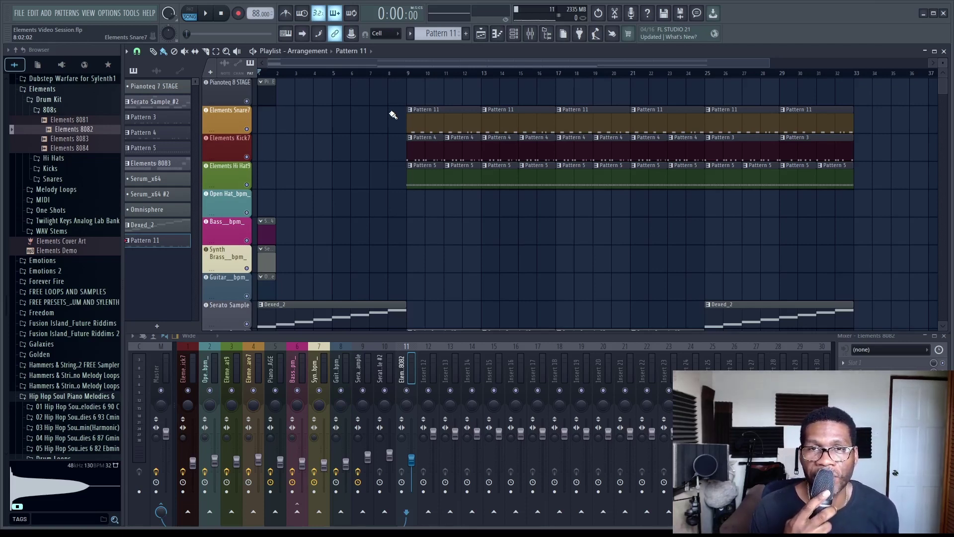
Step: Align the selected drum, Serato Sample #2 and 808 clips to start at bar 5, after a four-bar Dexed_2 intro
key(space)
scroll(302, 135, down, 2)
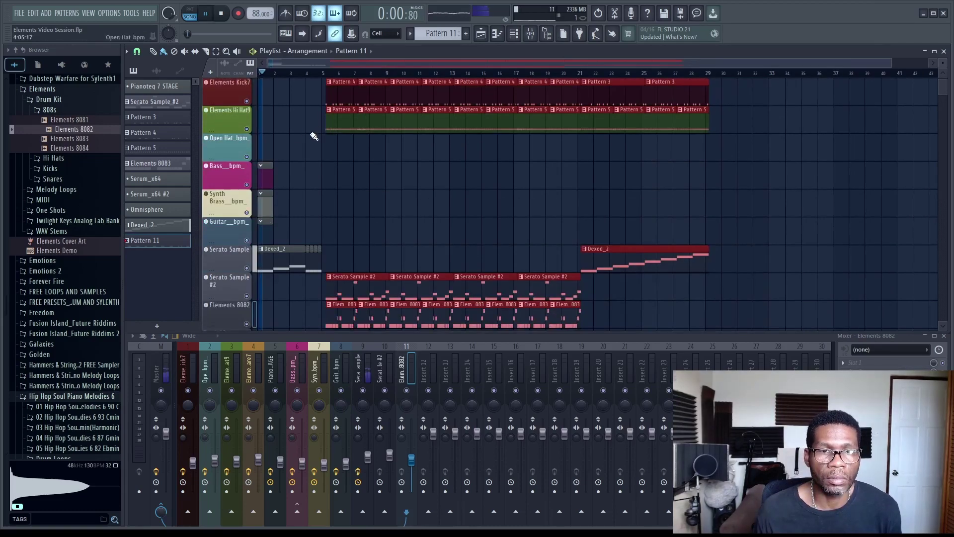
scroll(365, 138, up, 3)
click(373, 95)
scroll(331, 145, down, 3)
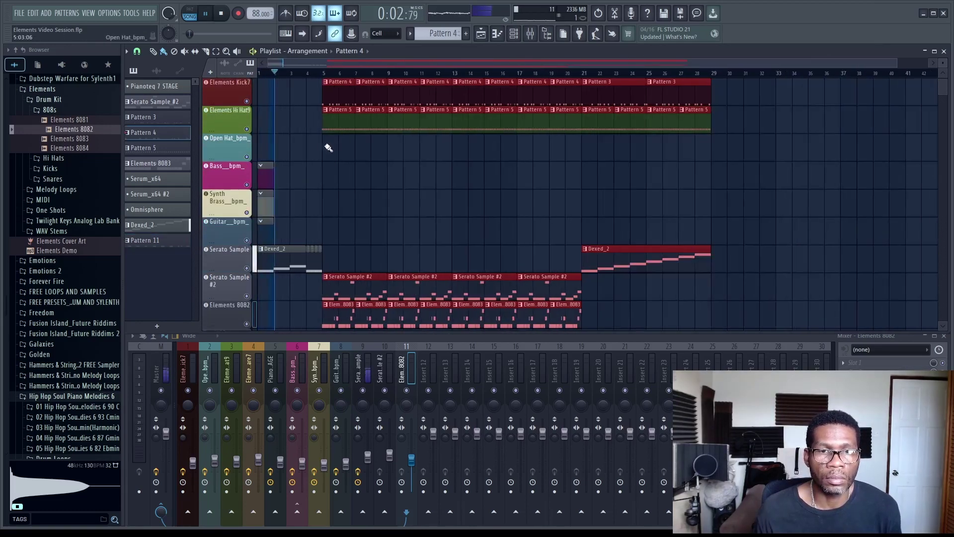
Step: Listen through the intro and its transition into the full beat at bar 5
scroll(283, 172, up, 2)
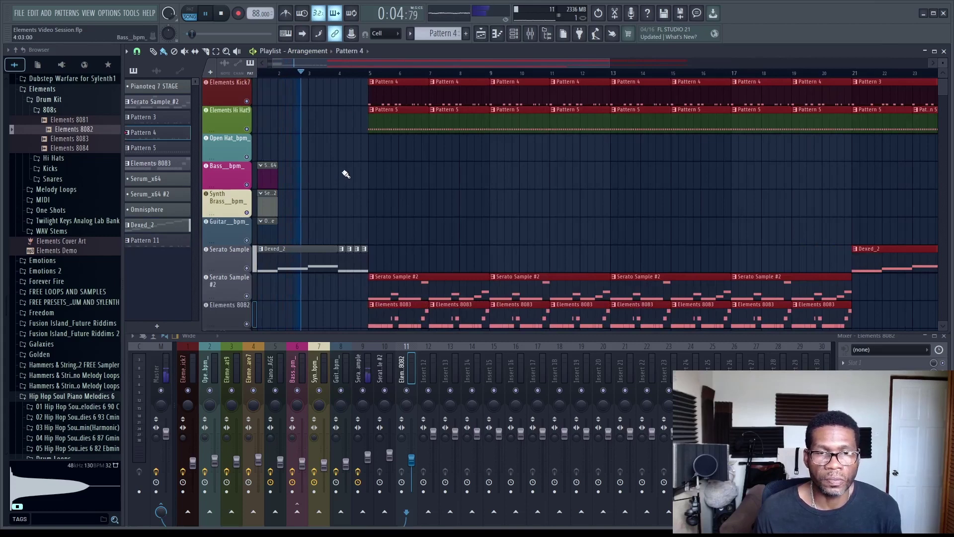
scroll(350, 170, up, 2)
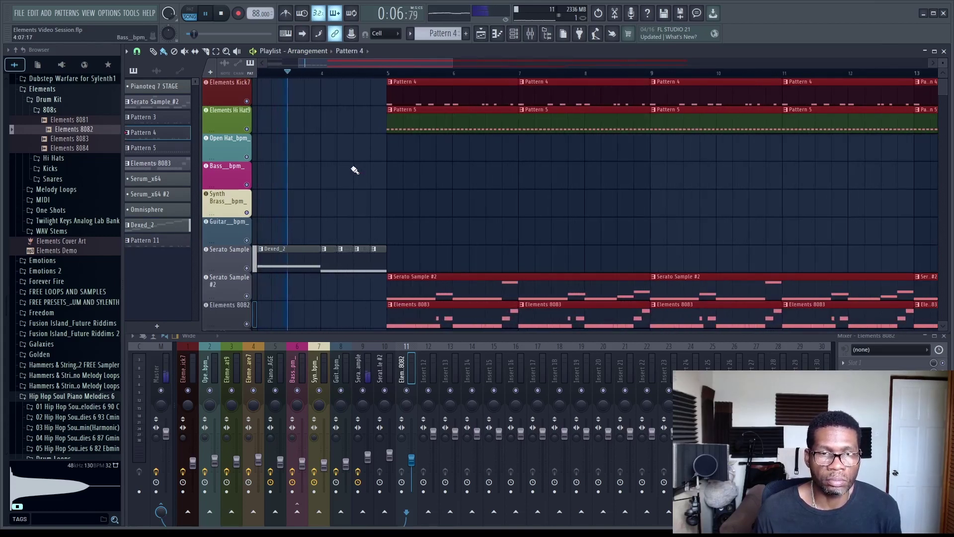
scroll(354, 169, down, 1)
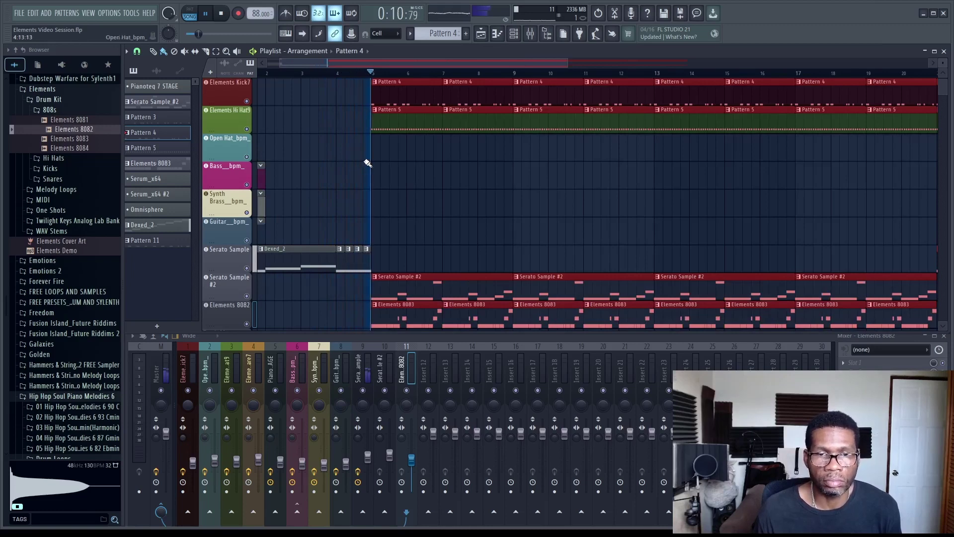
scroll(370, 162, down, 3)
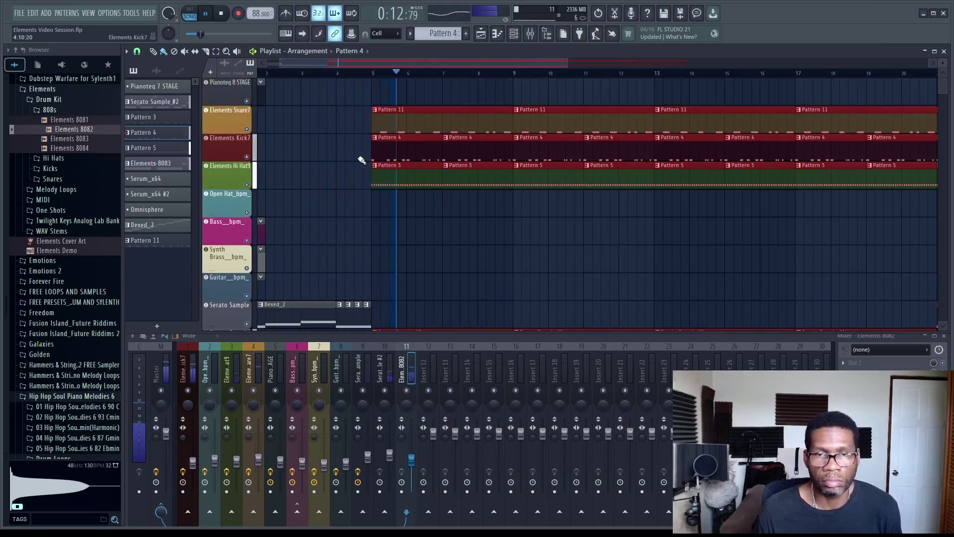
Step: Raise the three 808 notes in bar 3 of the Elements 8082 part to B2 and play the part back
scroll(362, 157, down, 1)
scroll(477, 217, down, 3)
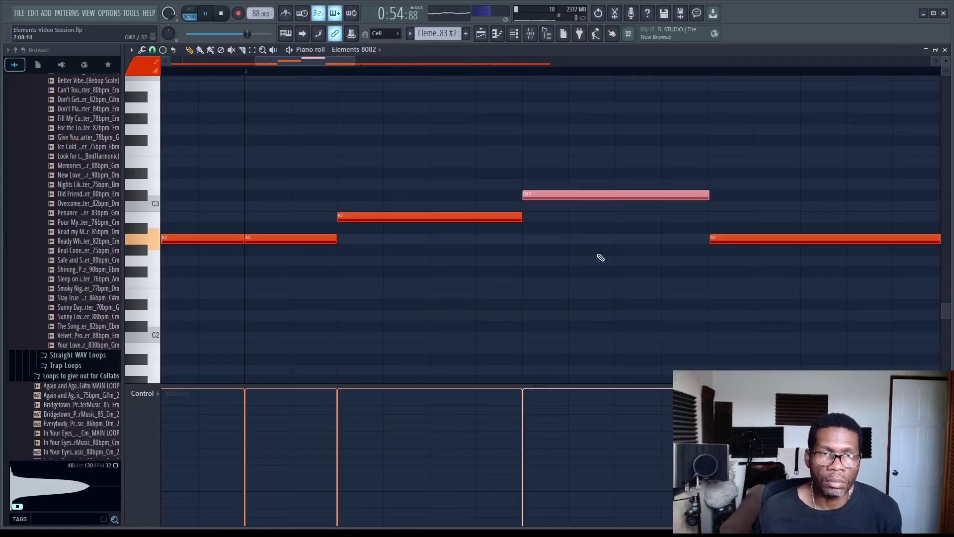
click(246, 72)
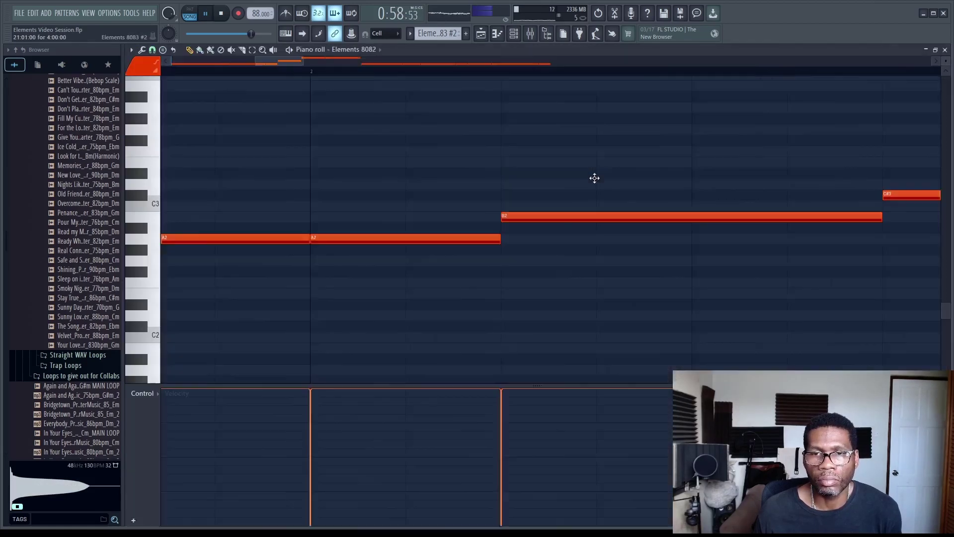
scroll(591, 181, down, 2)
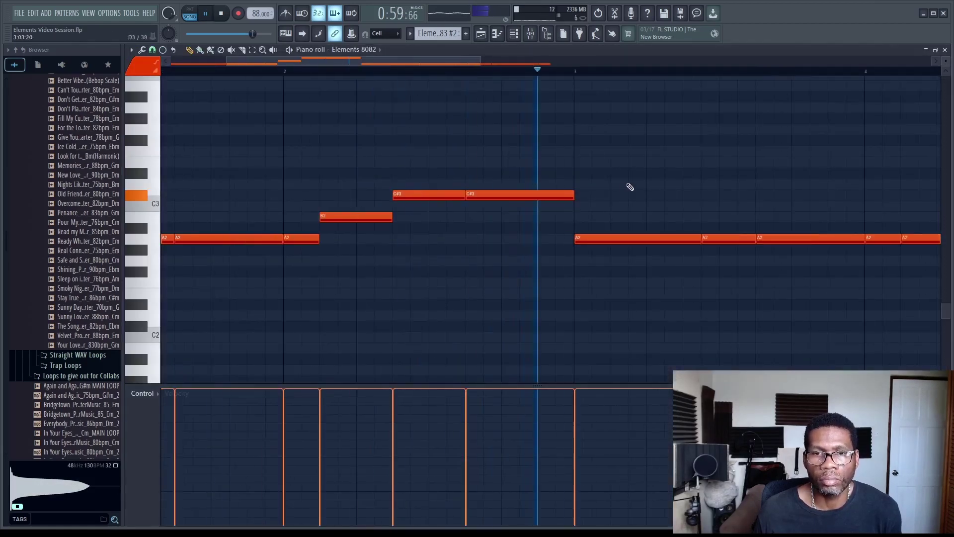
key(space)
key(ctrl+z)
key(space)
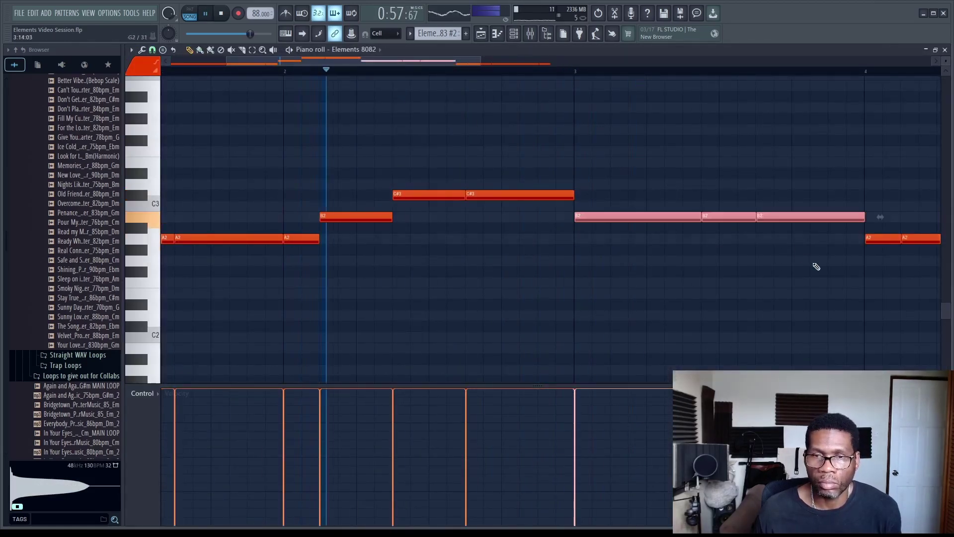
drag(351, 65, 449, 71)
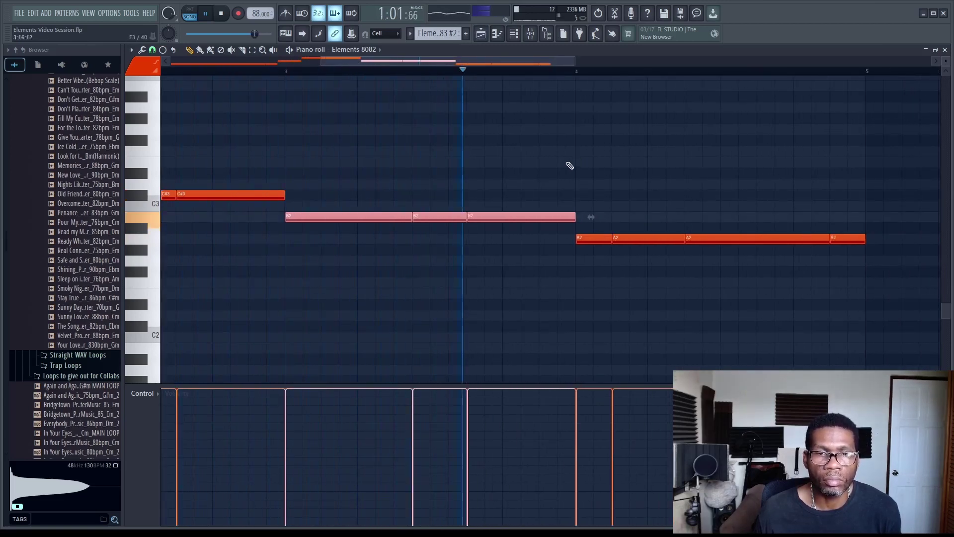
key(space)
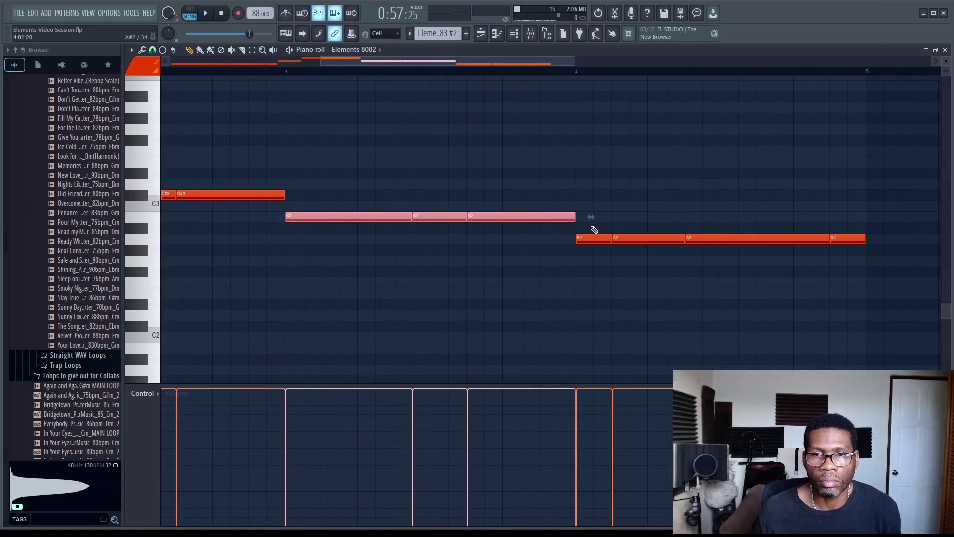
Step: Raise the first 808 note of bar 4 to B2 and set playback to start from bar 4
click(591, 237)
key(shift+Up)
key(shift+Up)
key(shift+Up)
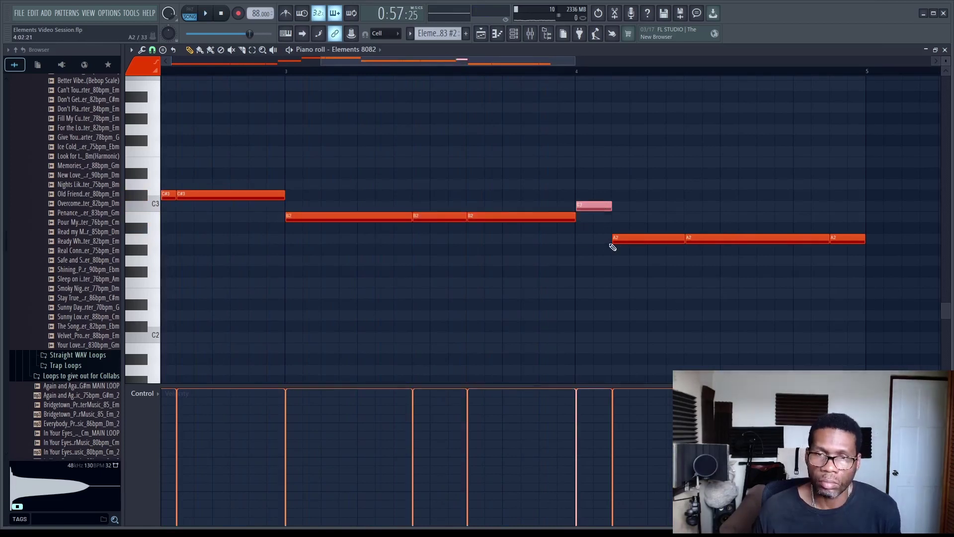
key(shift+Down)
click(577, 73)
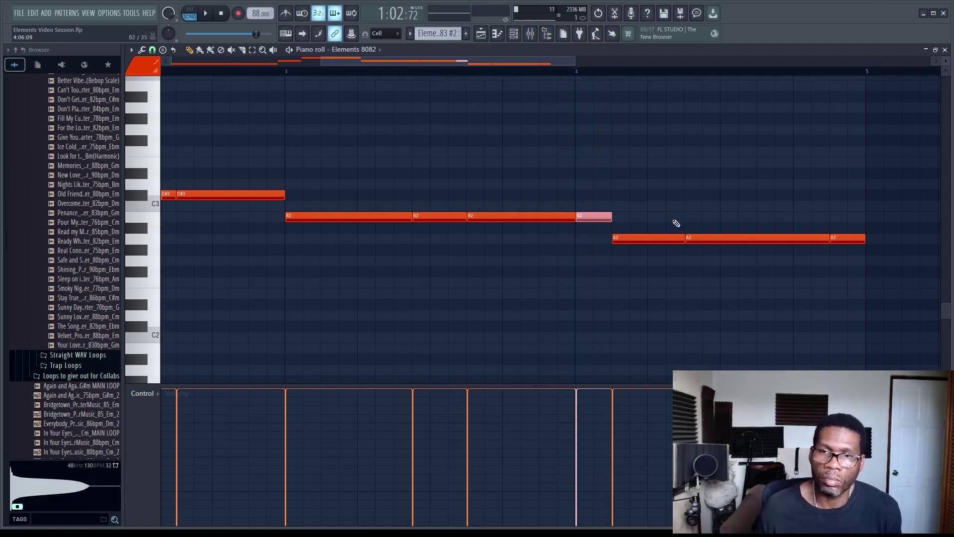
Step: Raise the second 808 note of bar 4 to C#3
click(649, 237)
key(shift+Up)
key(shift+Up)
key(shift+Up)
key(shift+Up)
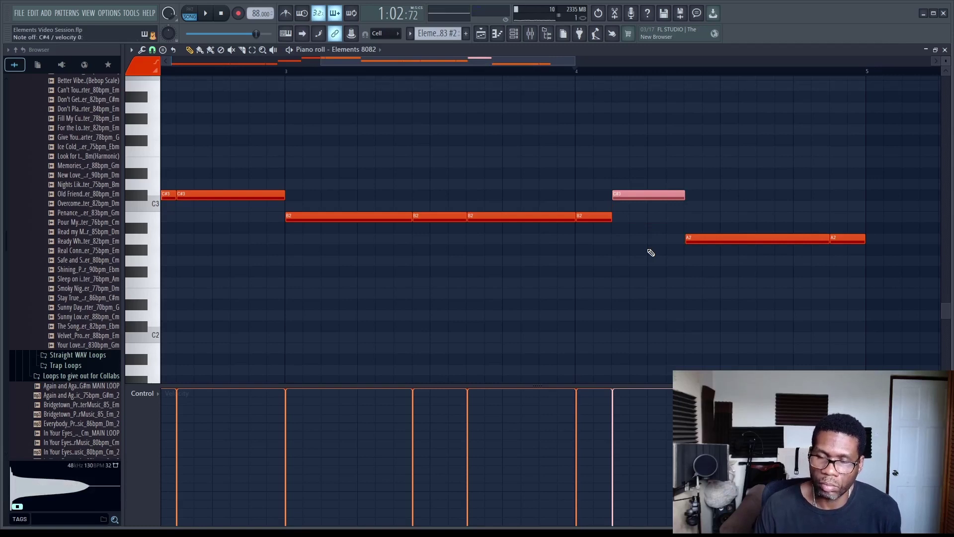
Step: Raise the long third 808 note of bar 4 to D3 and listen to the bar
click(711, 238)
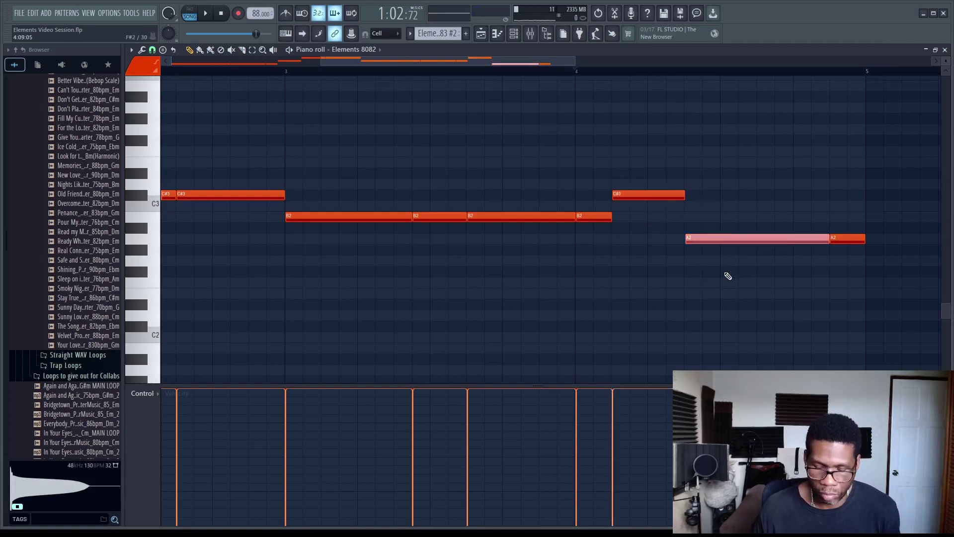
key(shift+Up)
key(shift+Up)
key(shift+Up)
key(shift+Up)
key(shift+Up)
key(space)
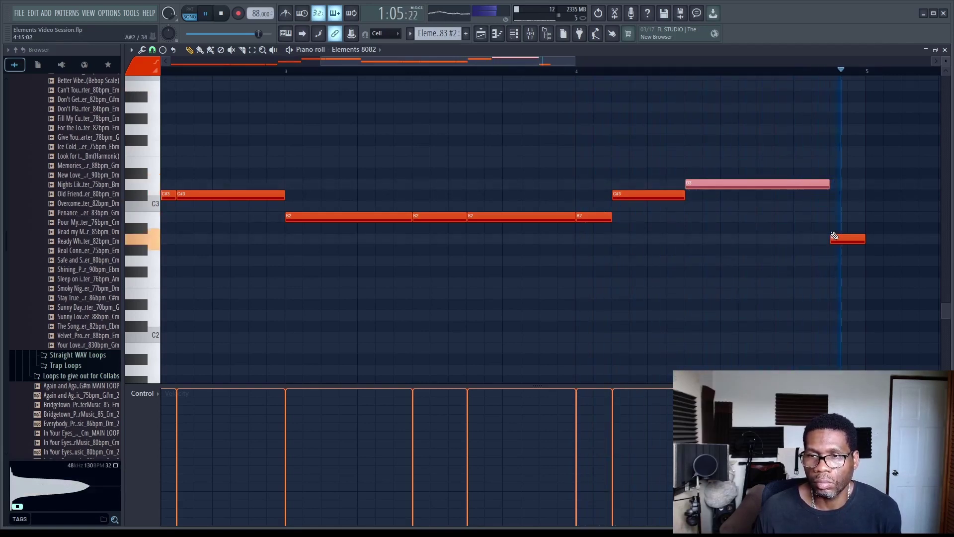
key(space)
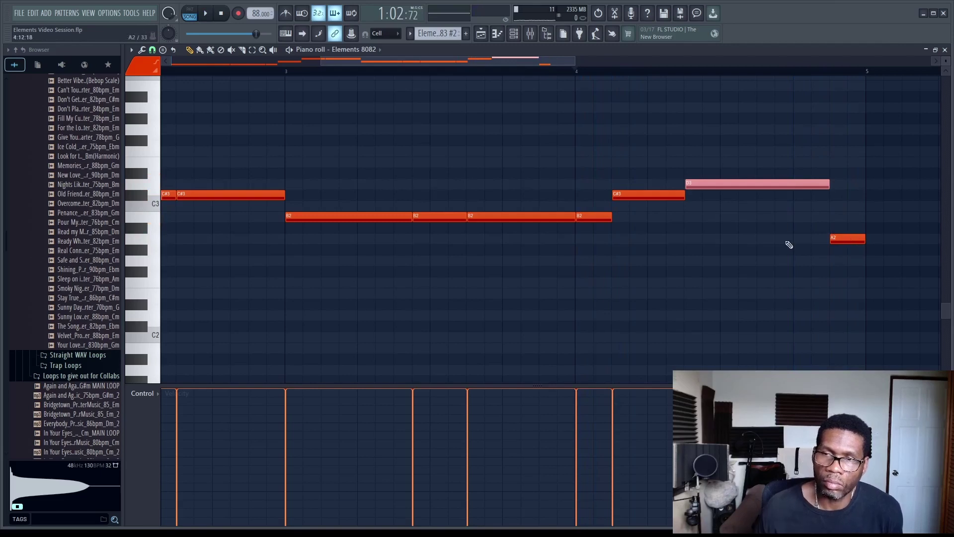
Step: Raise the last 808 note of bar 4 to C#3, listen to the result, and return to the playlist
click(836, 234)
key(Up)
key(Up)
key(Up)
key(Up)
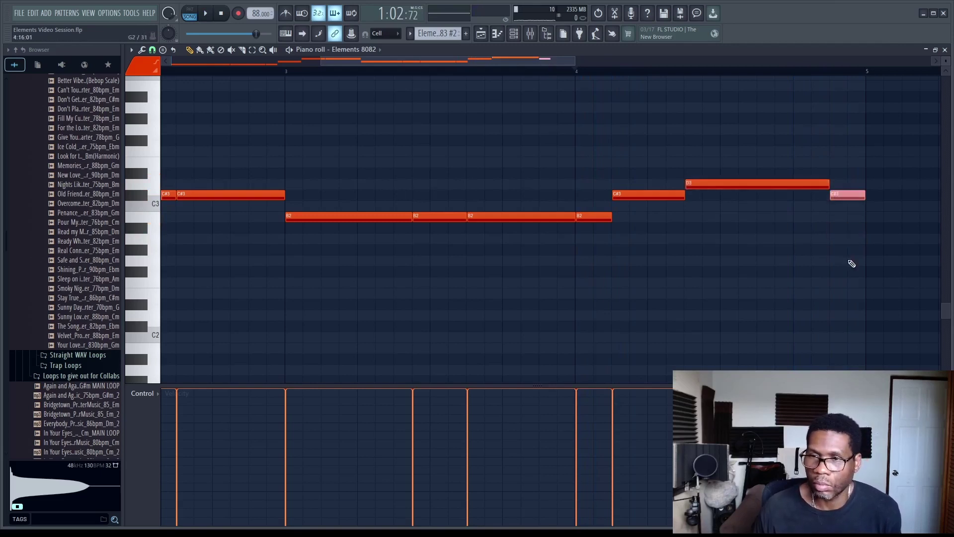
key(space)
ctrl+scroll(776, 271, down, 3)
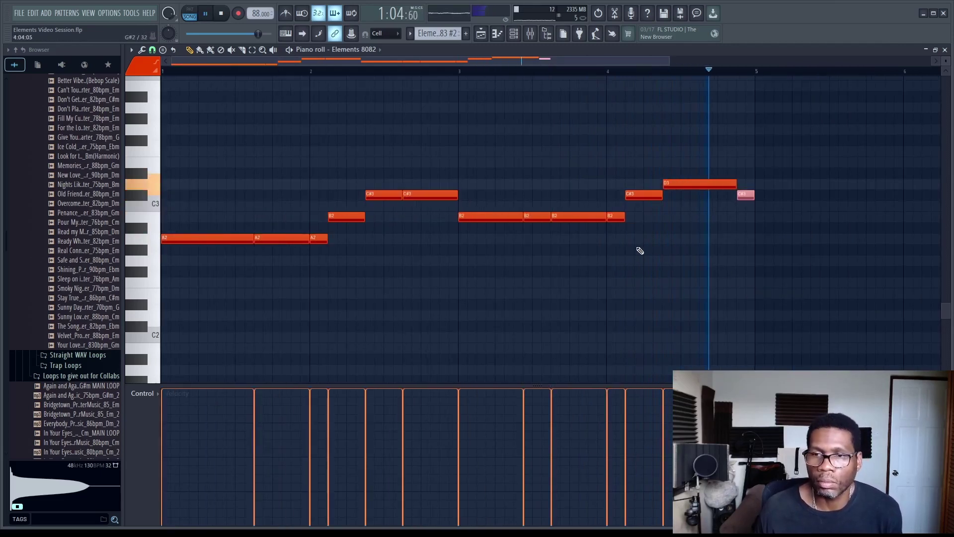
click(945, 49)
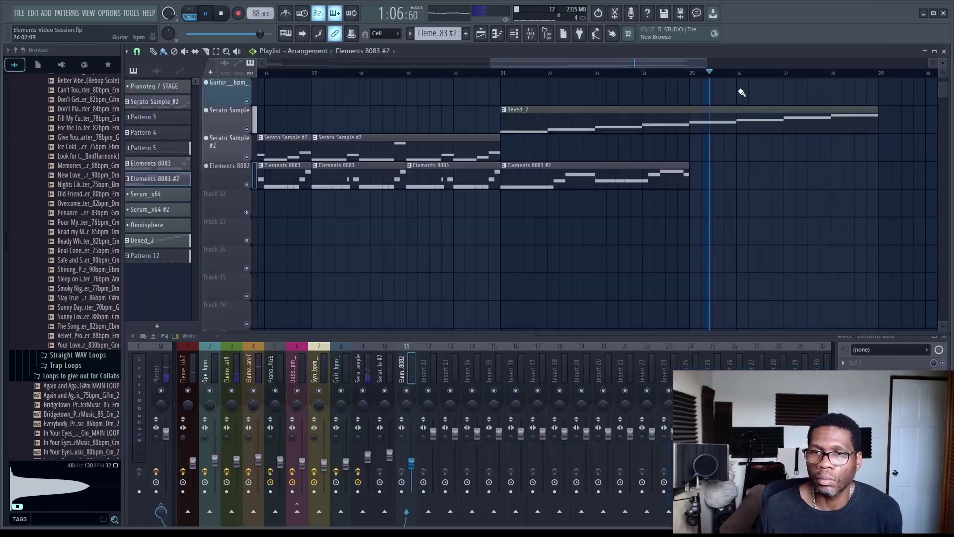
key(space)
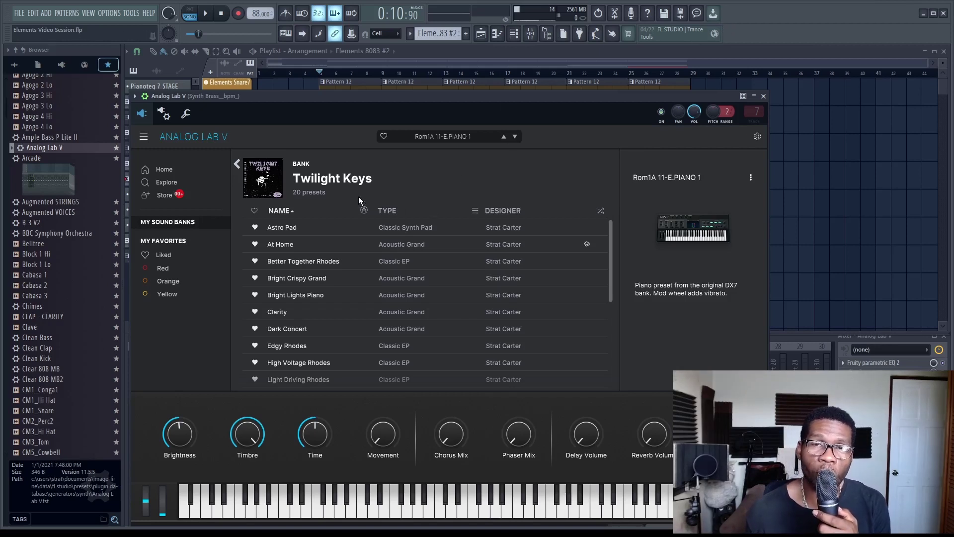
Step: Review the presets of the Twilight Keys bank in Analog Lab V
click(383, 244)
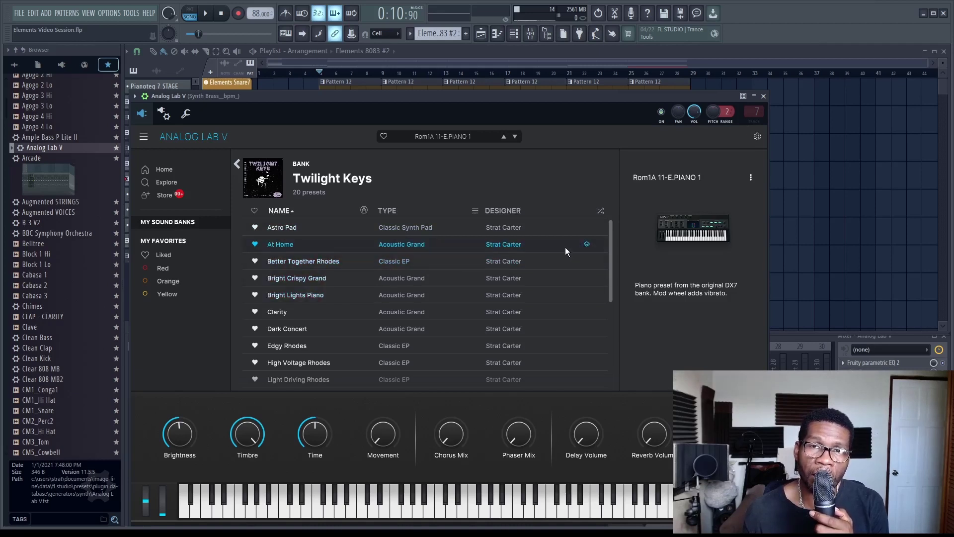
drag(609, 242, 538, 287)
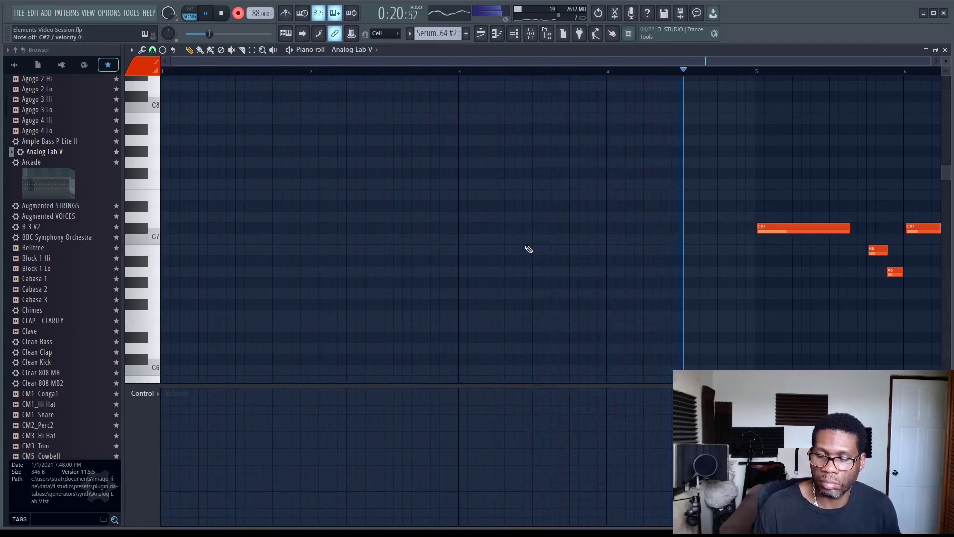
Step: Stop recording the Analog Lab V melody and close its piano roll
key(space)
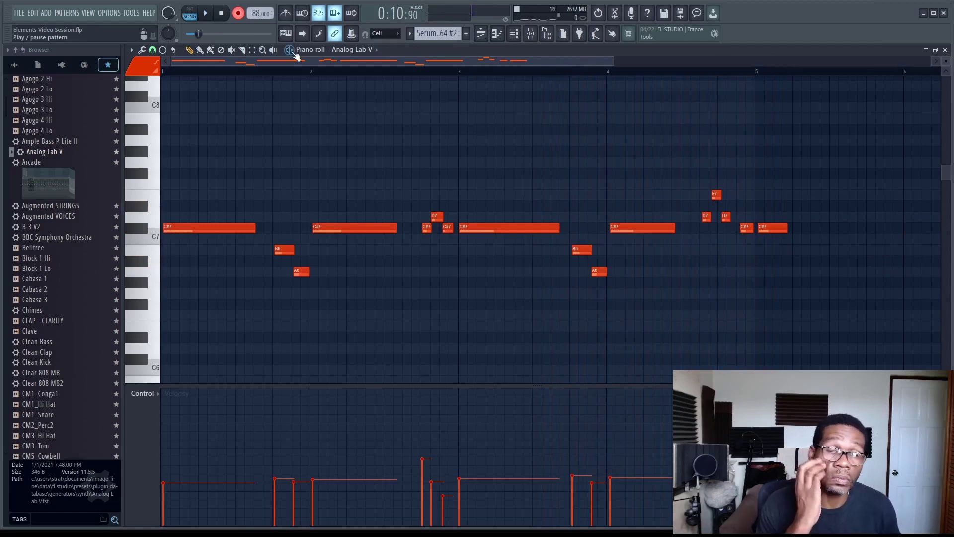
key(F7)
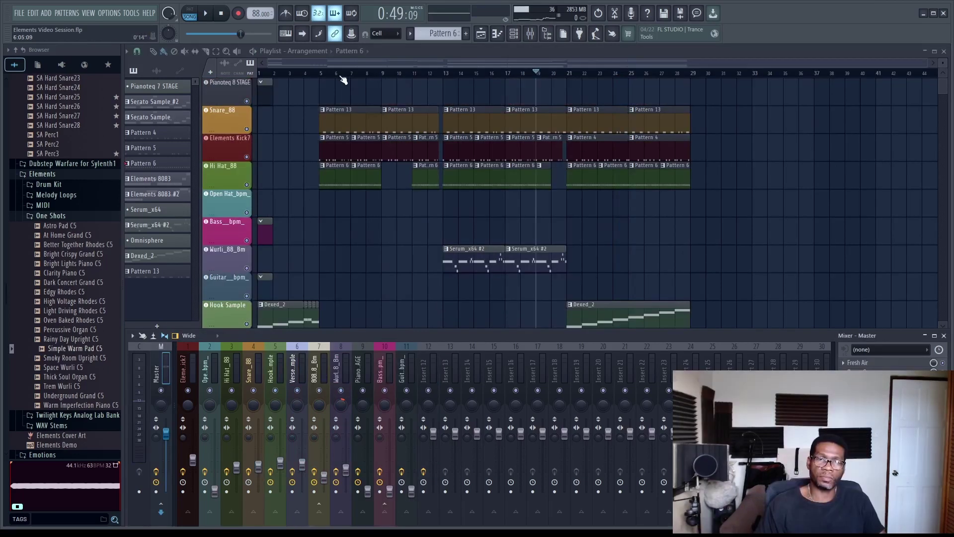
Step: Listen through the arrangement from bar 1 while examining the drum, Wurli, hook, verse and 808 tracks
key(space)
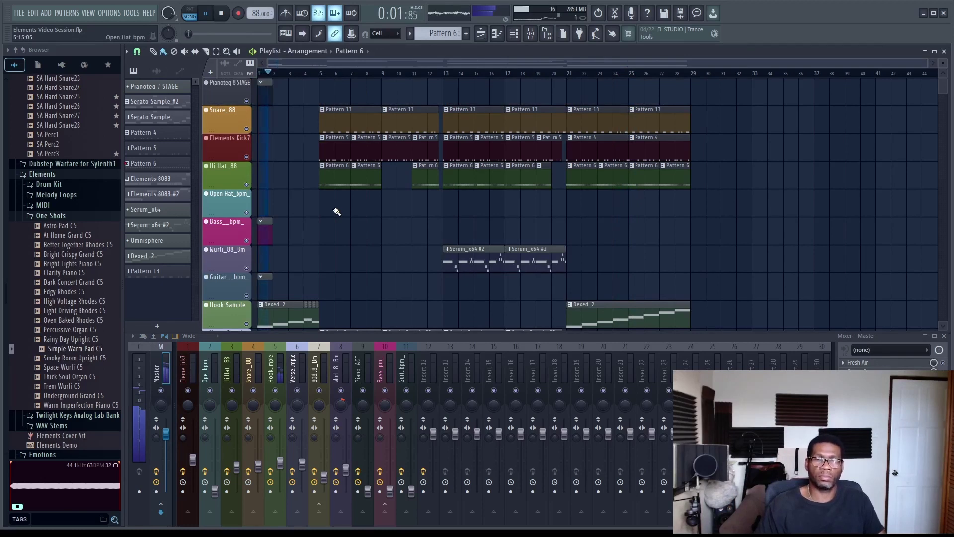
scroll(337, 212, down, 2)
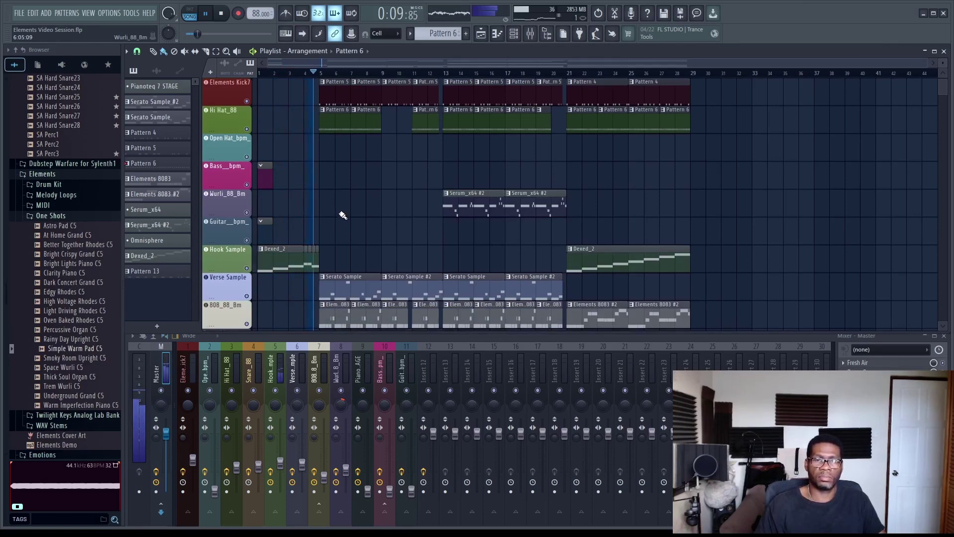
ctrl+scroll(342, 216, up, 1)
scroll(339, 215, up, 1)
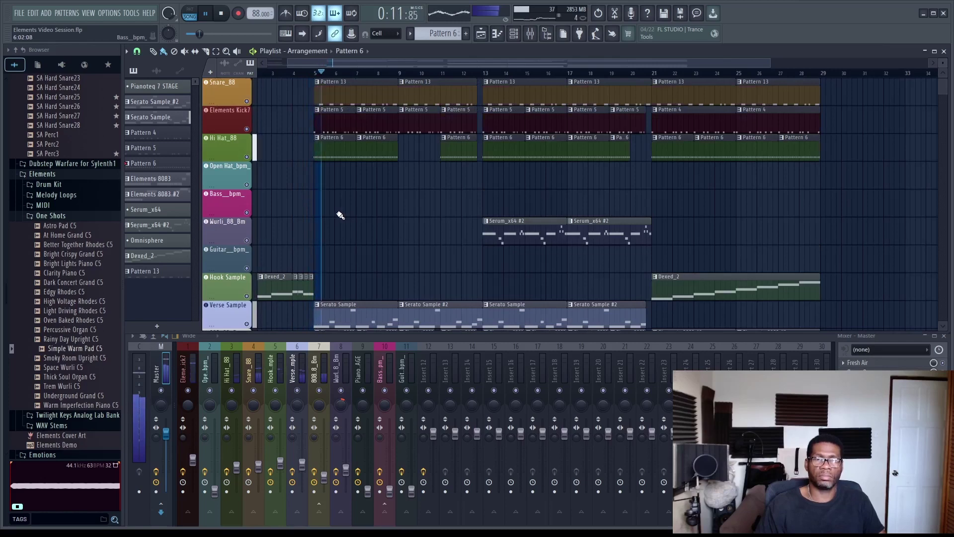
scroll(338, 218, up, 1)
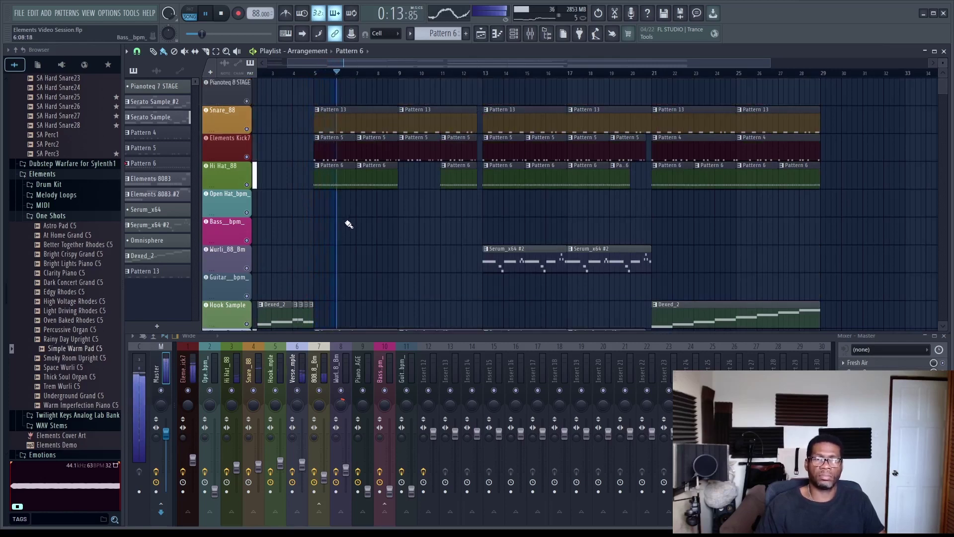
scroll(349, 224, down, 1)
scroll(349, 223, down, 2)
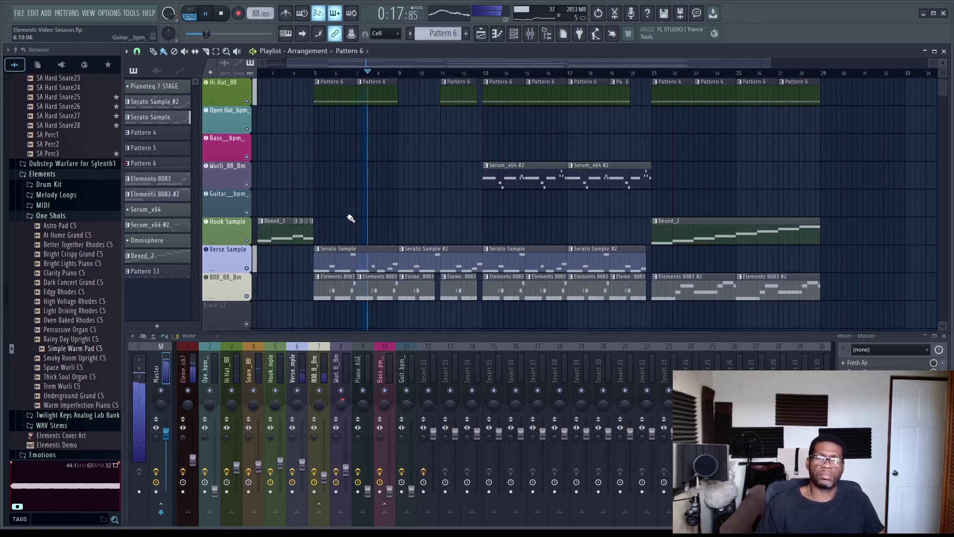
scroll(370, 224, up, 1)
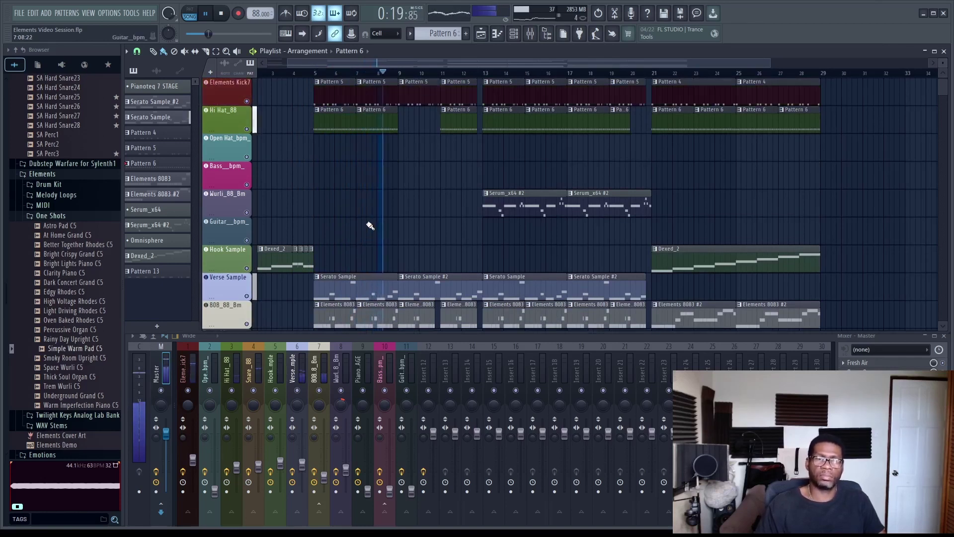